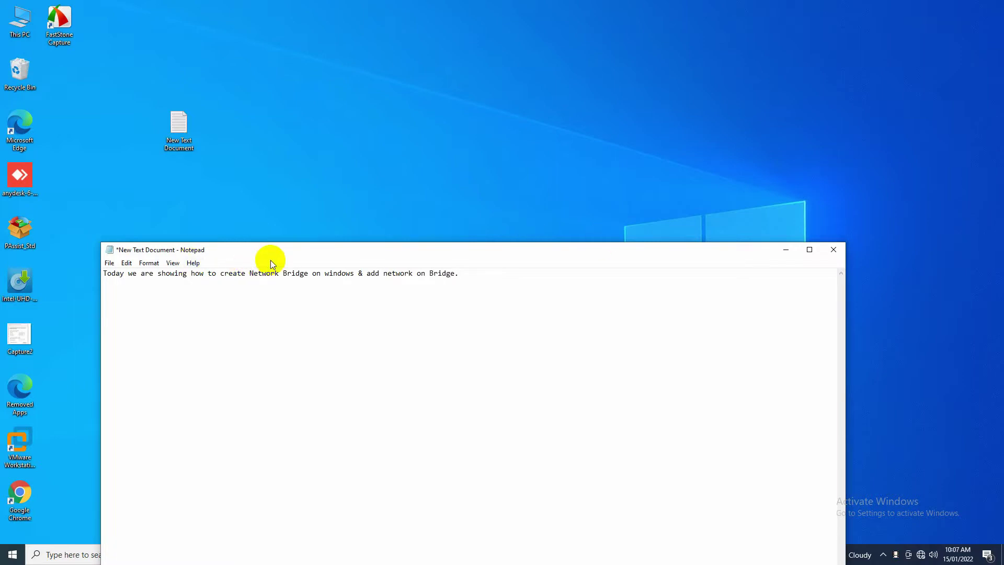
# - Move the Notepad window up so that it sits fully on the desktop
pyautogui.click(276, 239)
pyautogui.moveTo(294, 242); pyautogui.dragTo(395, 78)
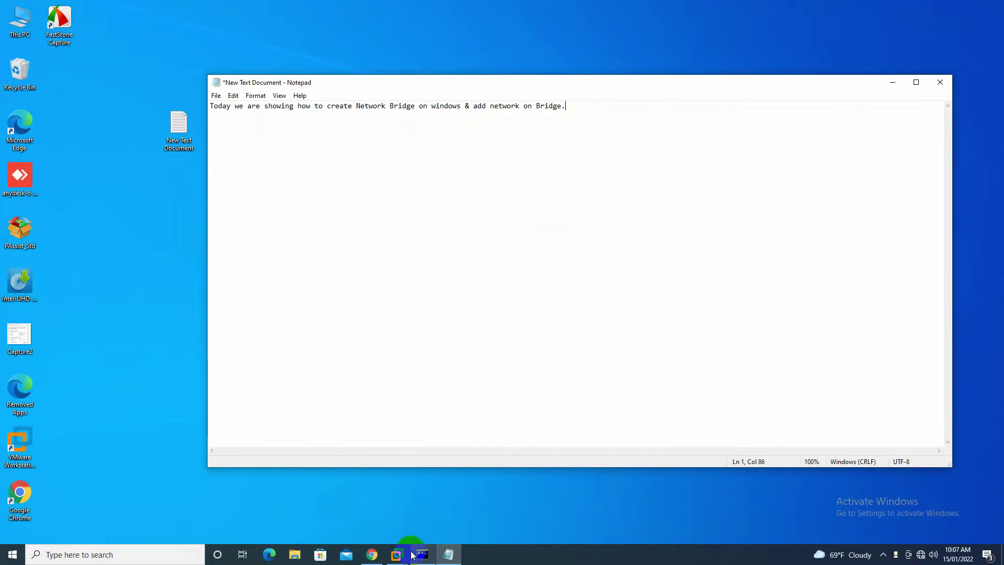
# - Open the Network Connections window listing the computer's adapters through the Ethernet settings and the Network and Sharing Center
pyautogui.rightClick(921, 556)
pyautogui.click(921, 544)
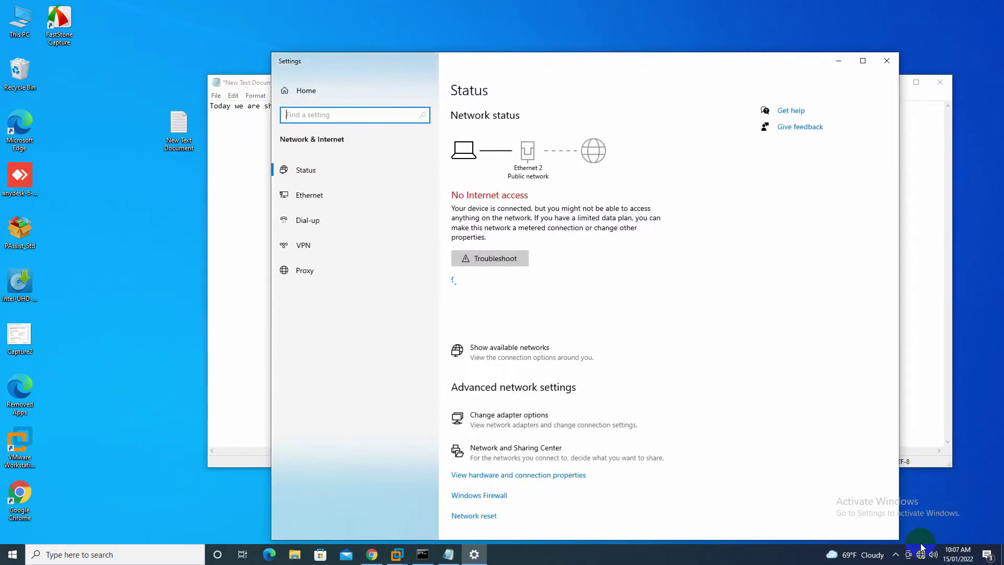
pyautogui.click(253, 134)
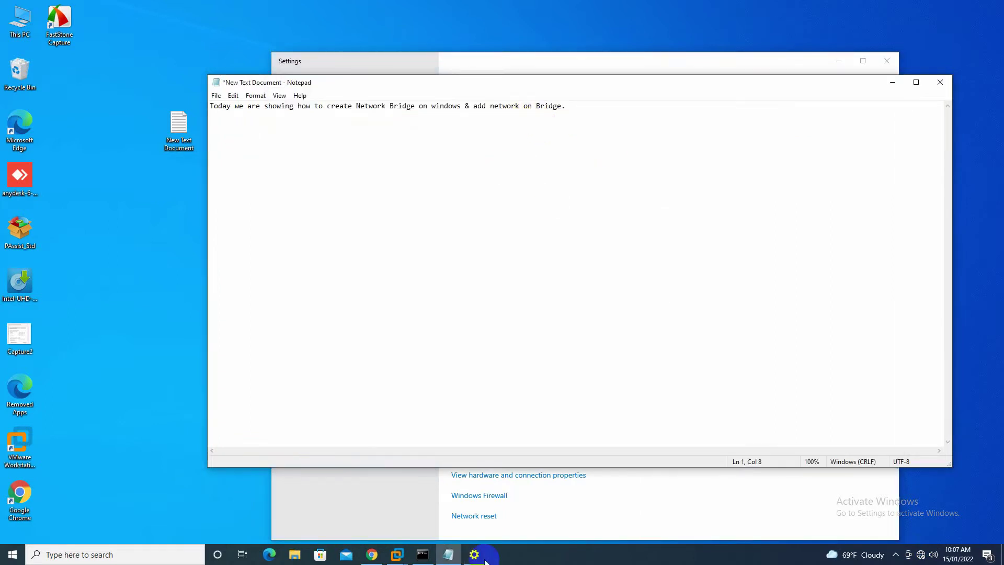
pyautogui.click(591, 491)
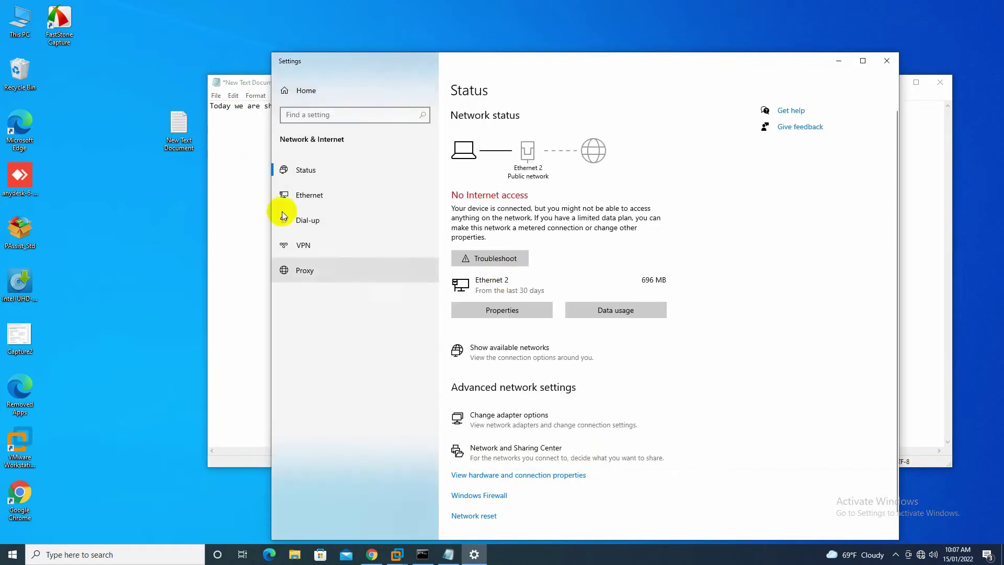
pyautogui.click(309, 196)
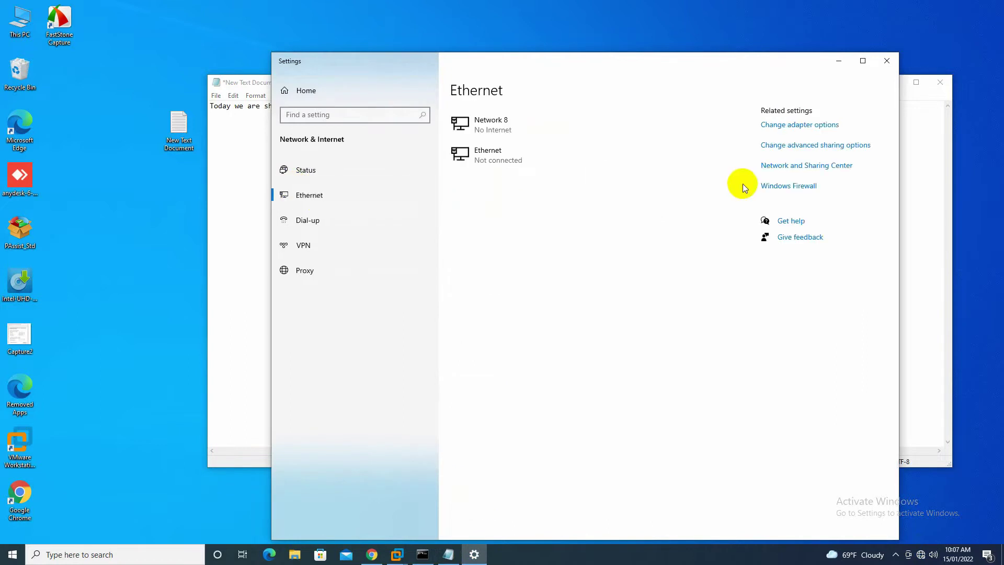
pyautogui.click(779, 170)
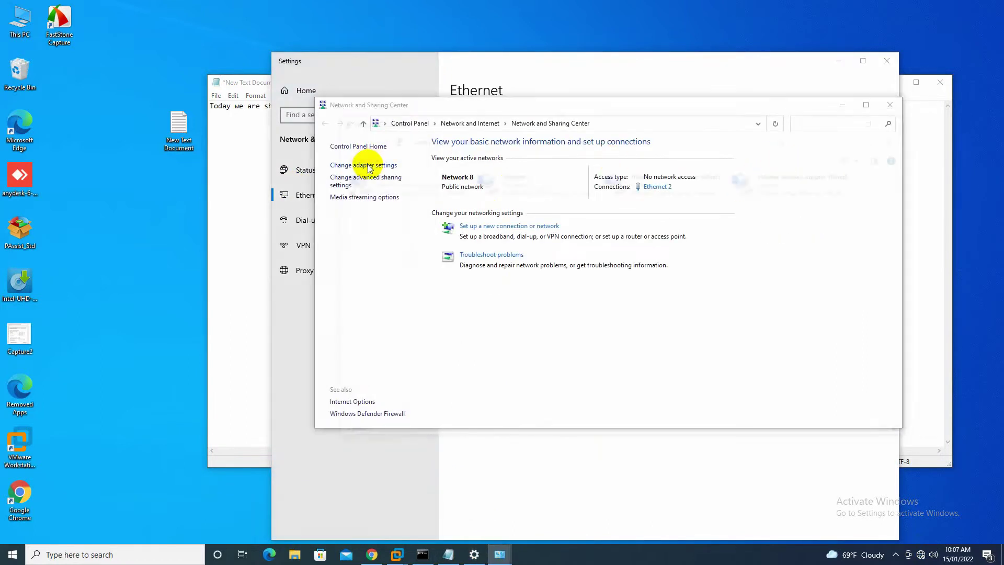
pyautogui.click(368, 166)
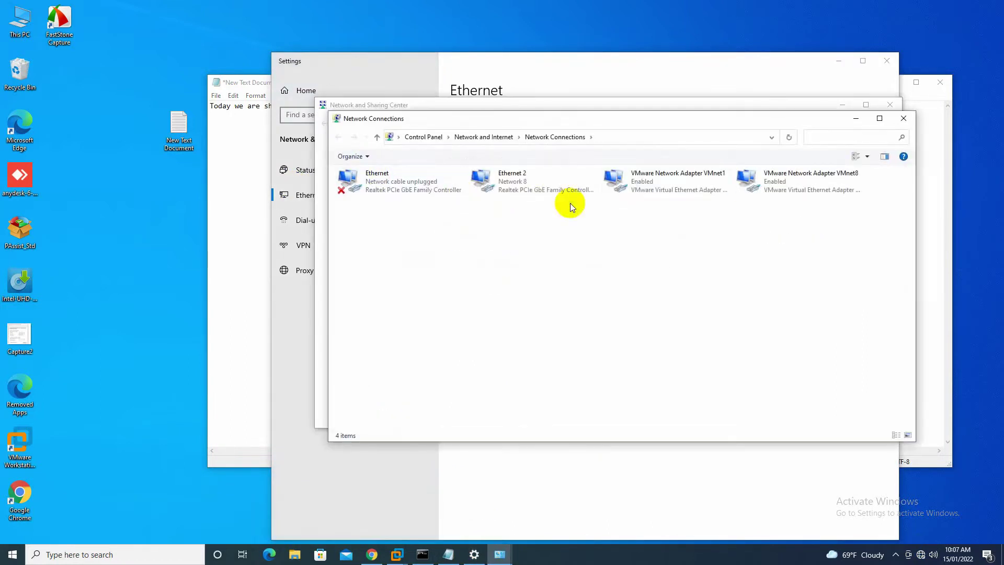
pyautogui.click(781, 183)
pyautogui.click(611, 189)
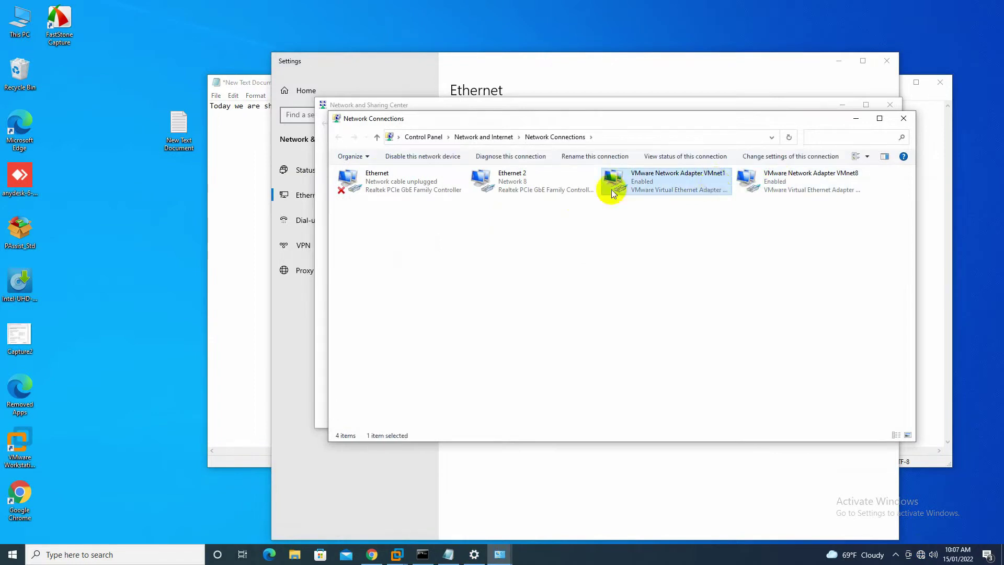
pyautogui.click(532, 180)
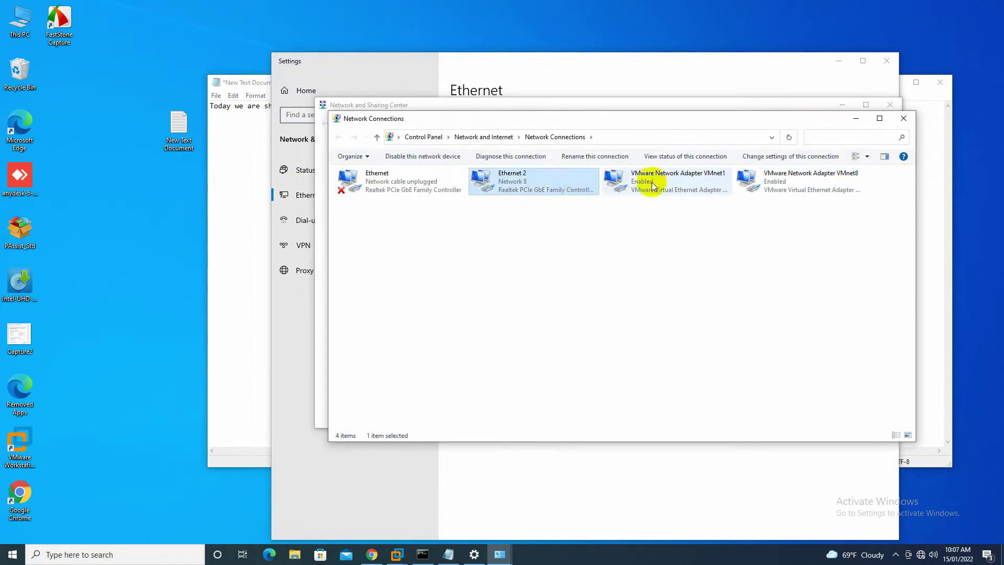
pyautogui.keyDown('ctrl'); pyautogui.click(651, 184); pyautogui.keyUp('ctrl')
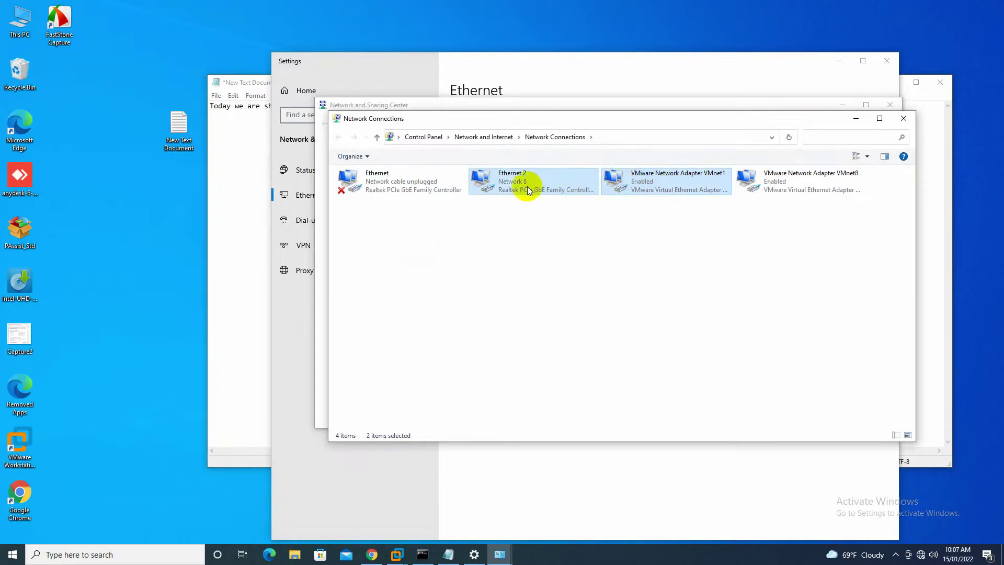
pyautogui.keyDown('ctrl'); pyautogui.click(668, 189); pyautogui.keyUp('ctrl')
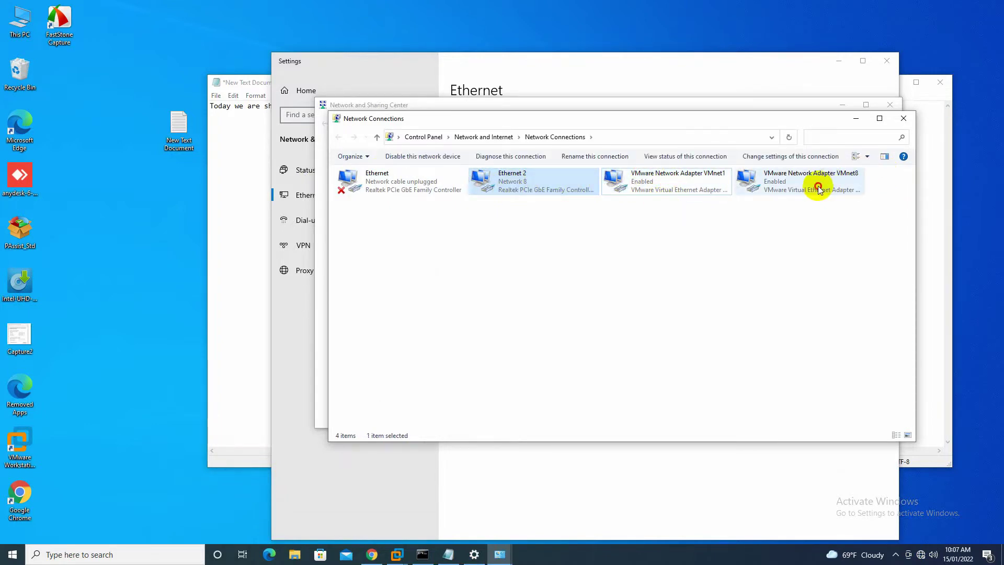
pyautogui.keyDown('ctrl'); pyautogui.click(801, 182); pyautogui.keyUp('ctrl')
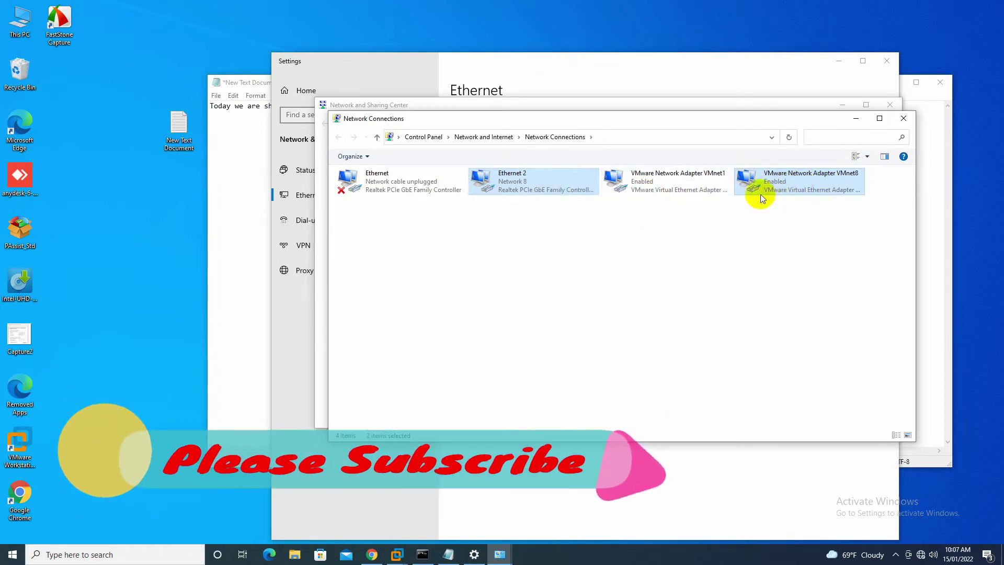
pyautogui.click(770, 184)
pyautogui.click(635, 185)
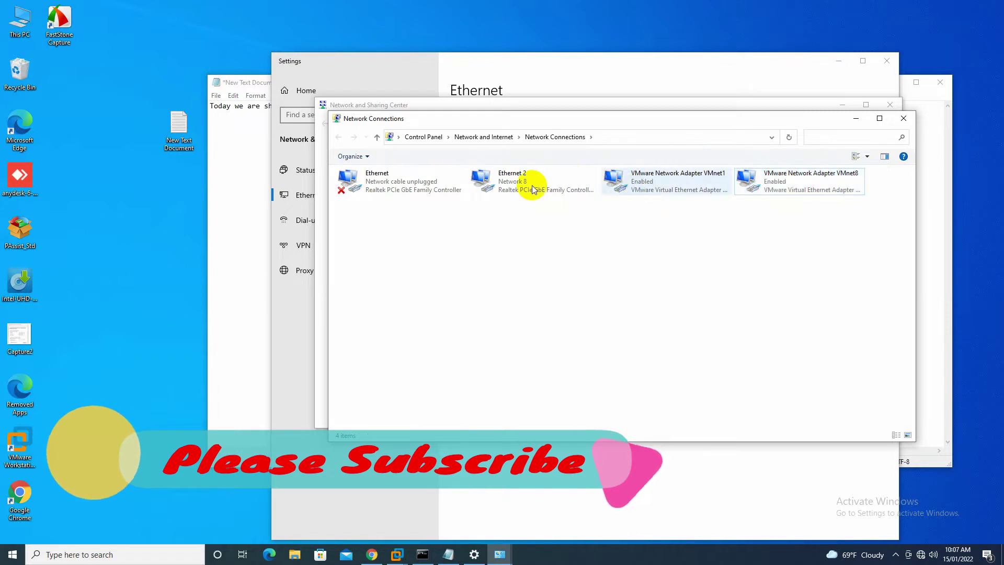
# - Bridge the Ethernet 2 connection with the VMware Network Adapter VMnet1 connection
pyautogui.click(486, 183)
pyautogui.keyDown('ctrl'); pyautogui.click(640, 184); pyautogui.keyUp('ctrl')
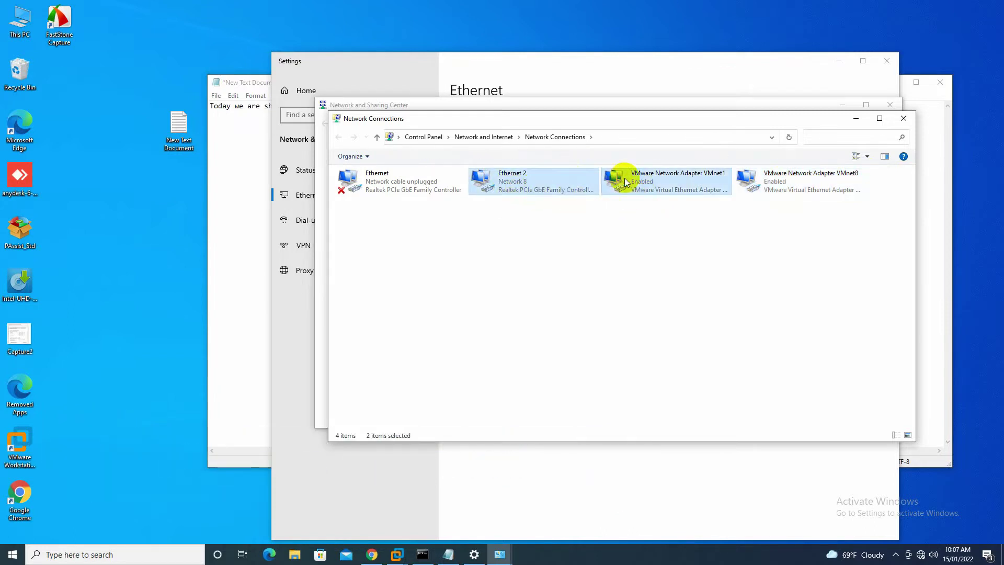
pyautogui.rightClick(552, 186)
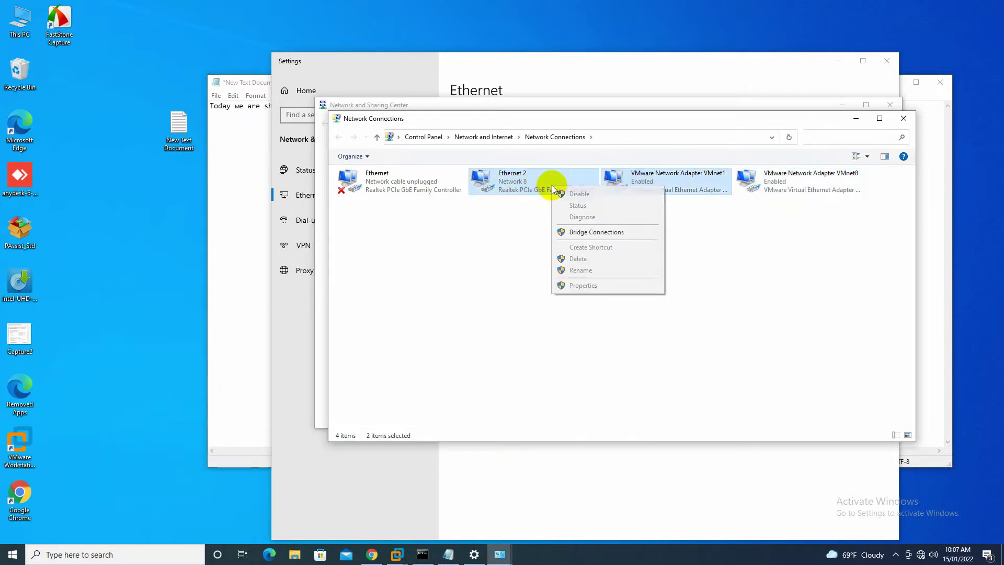
pyautogui.click(588, 234)
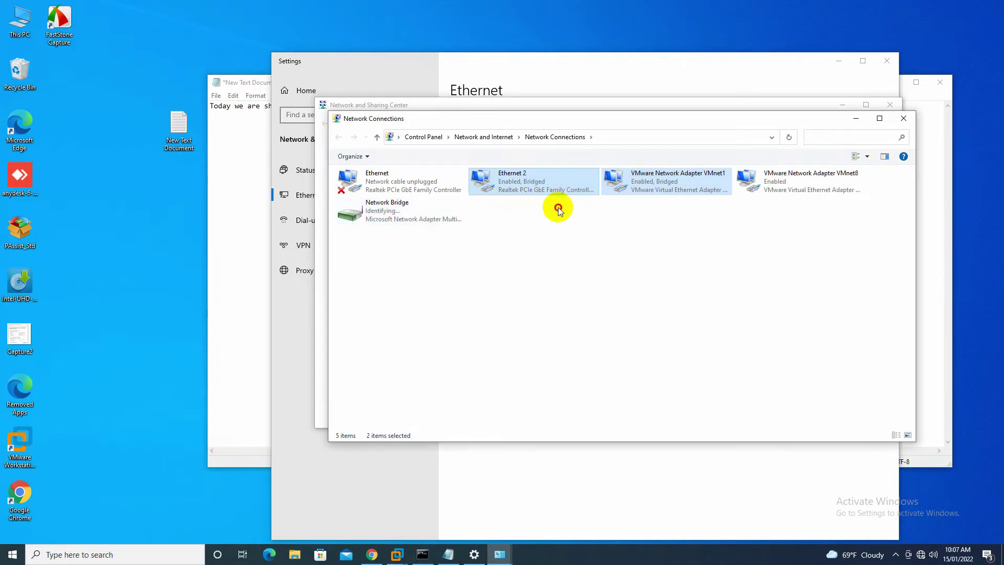
# - Review the connection details and properties of the bridged Ethernet 2 adapter, then close its windows
pyautogui.doubleClick(547, 184)
pyautogui.click(440, 271)
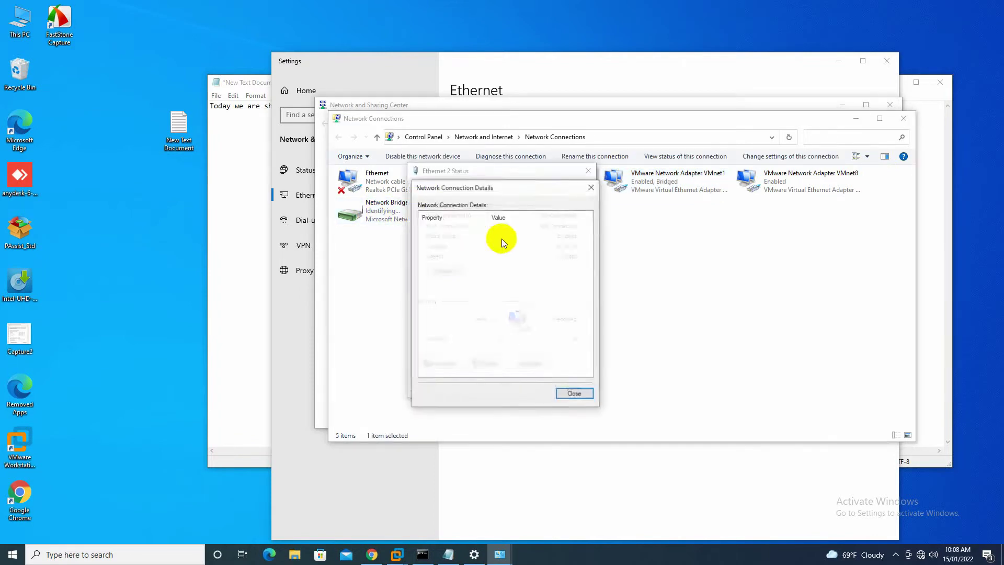
pyautogui.click(592, 186)
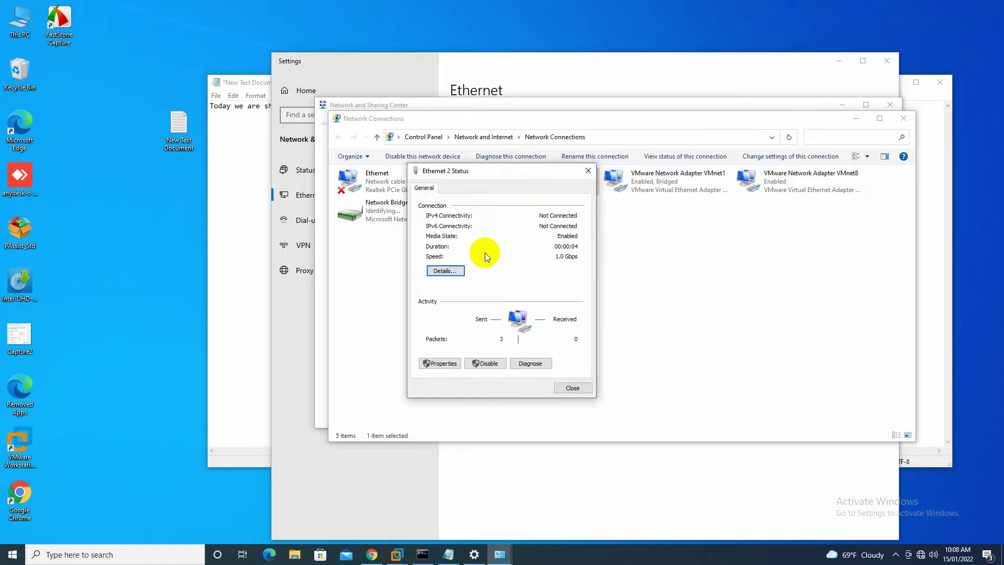
pyautogui.click(436, 362)
pyautogui.click(596, 179)
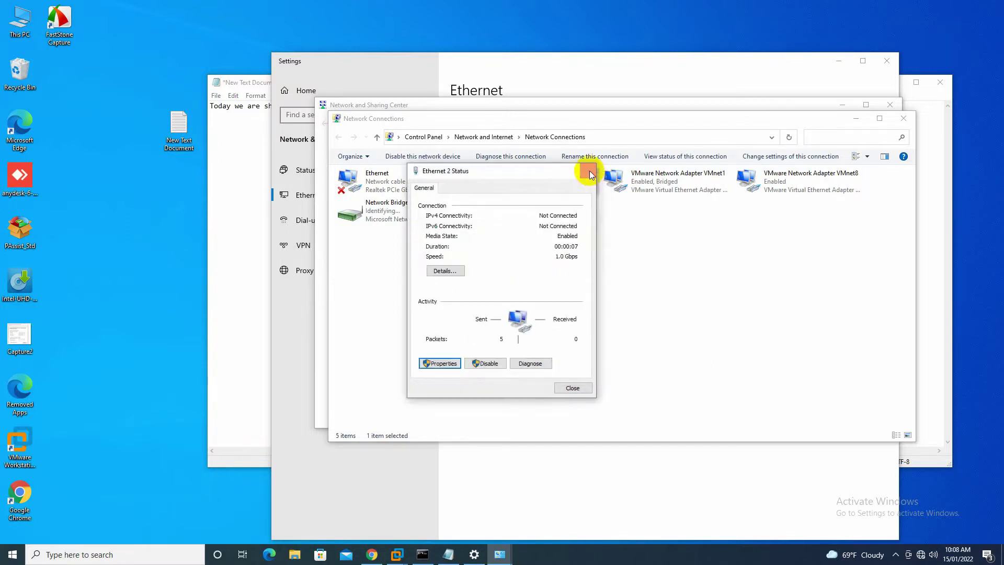
pyautogui.click(589, 170)
# - Review the connection details and properties of VMware Network Adapter VMnet1, then close its windows
pyautogui.doubleClick(632, 183)
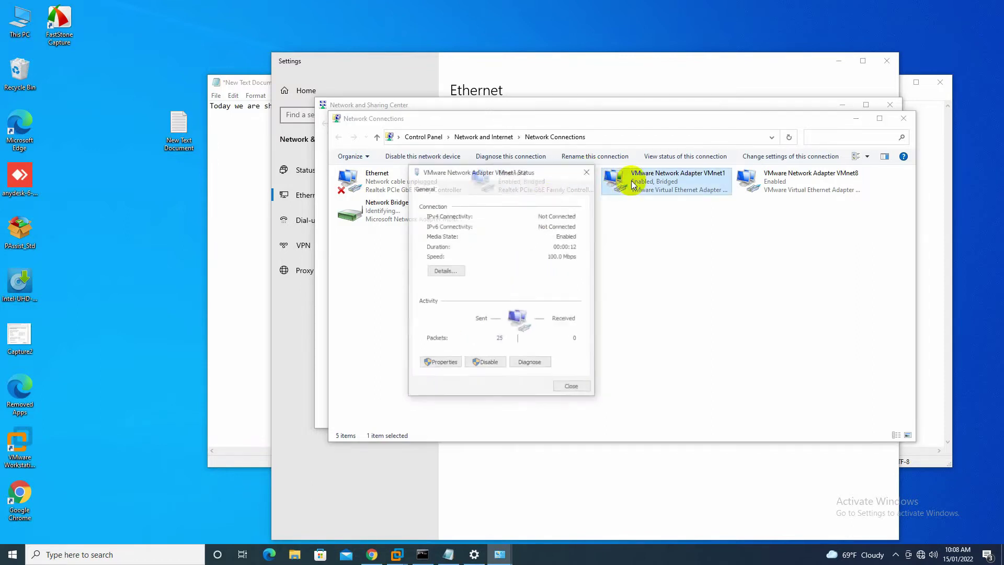
pyautogui.click(443, 271)
pyautogui.click(592, 189)
pyautogui.click(588, 171)
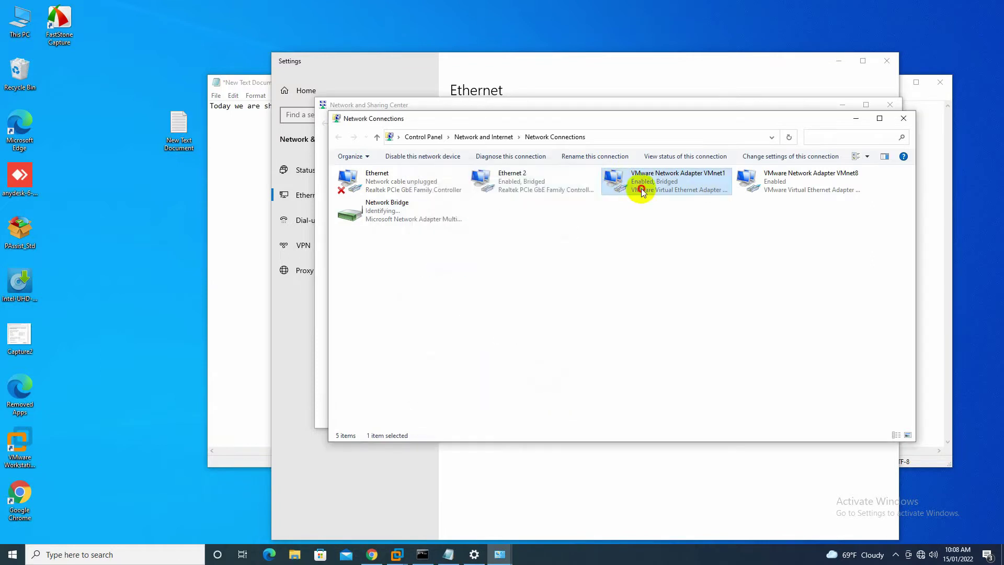
pyautogui.doubleClick(639, 186)
pyautogui.click(441, 365)
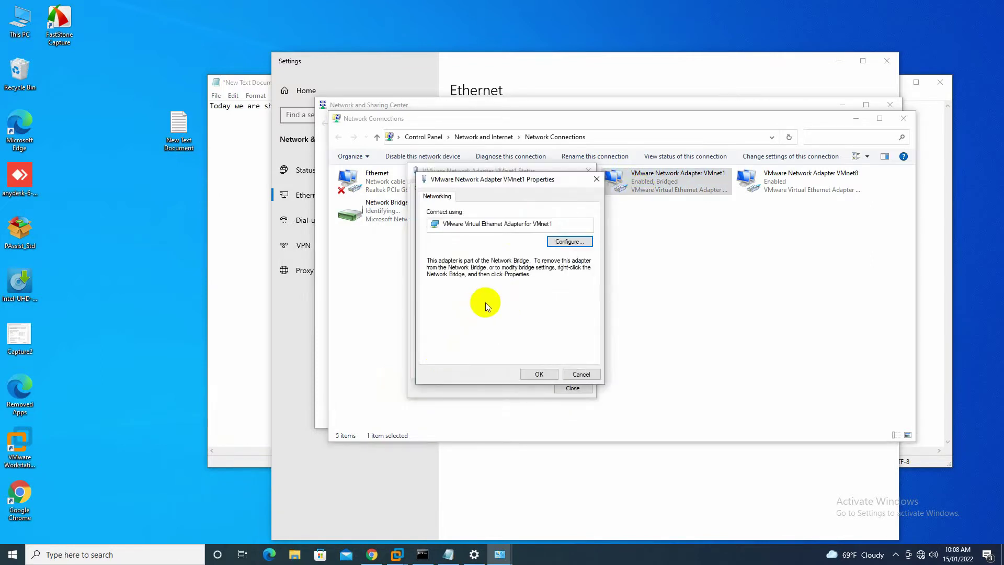
pyautogui.click(596, 179)
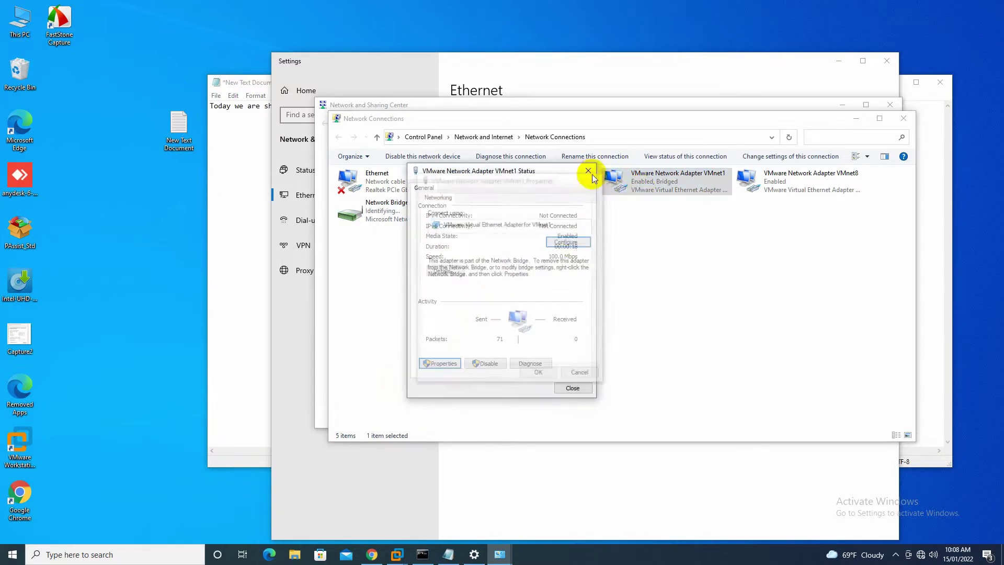
pyautogui.click(588, 171)
# - Disable Internet Protocol Version 6 (TCP/IPv6) in the Network Bridge's properties
pyautogui.doubleClick(371, 216)
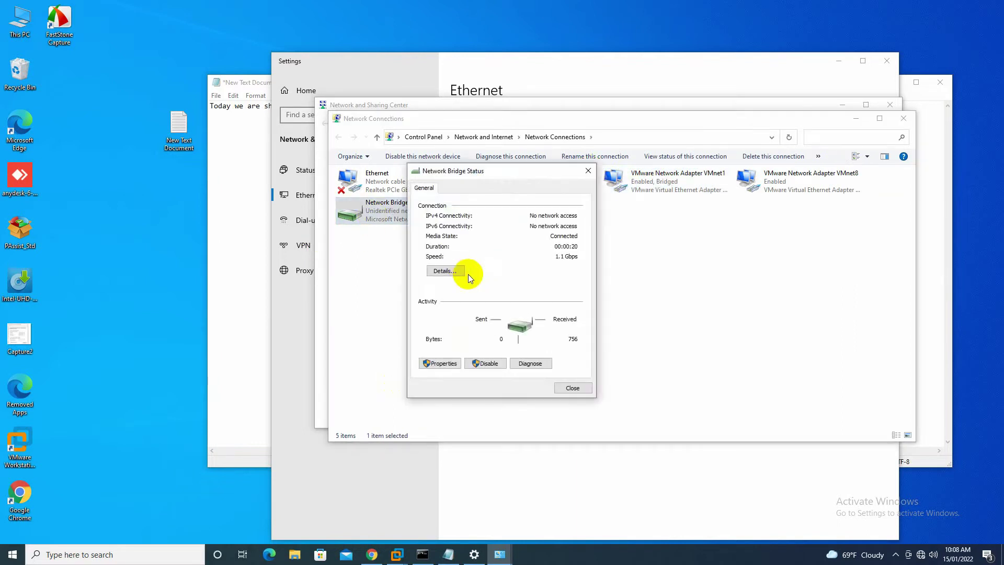
pyautogui.click(436, 362)
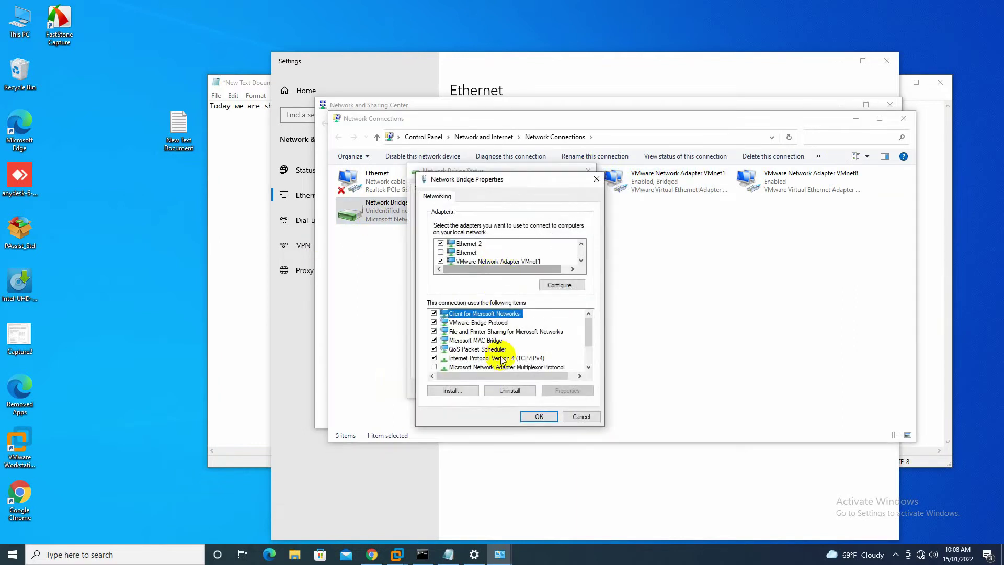
pyautogui.scroll(-1, 526, 346)
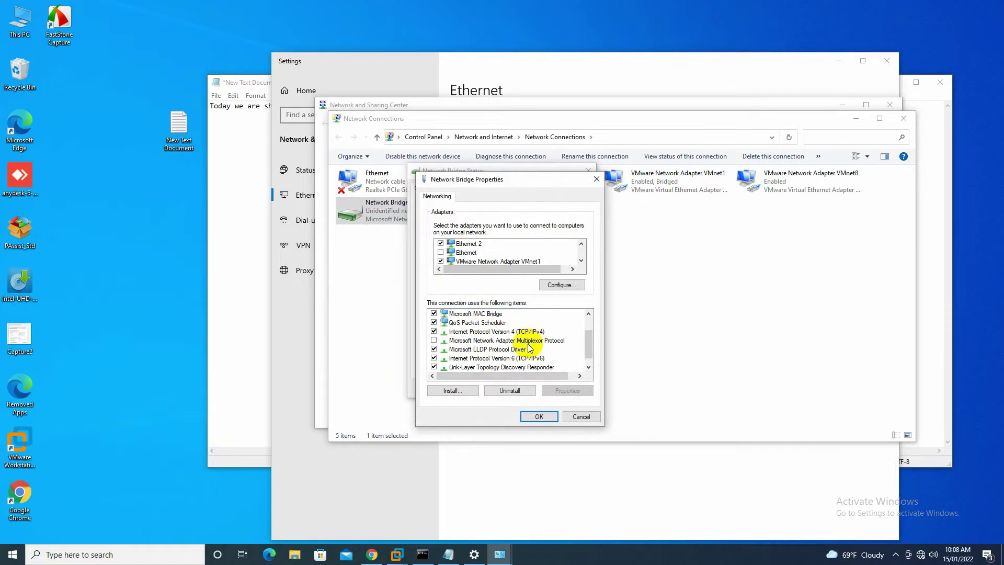
pyautogui.click(434, 358)
# - Assign the Network Bridge the static IPv4 address 10.10.10.5 with a subnet mask beginning with 255, and apply the settings
pyautogui.doubleClick(506, 333)
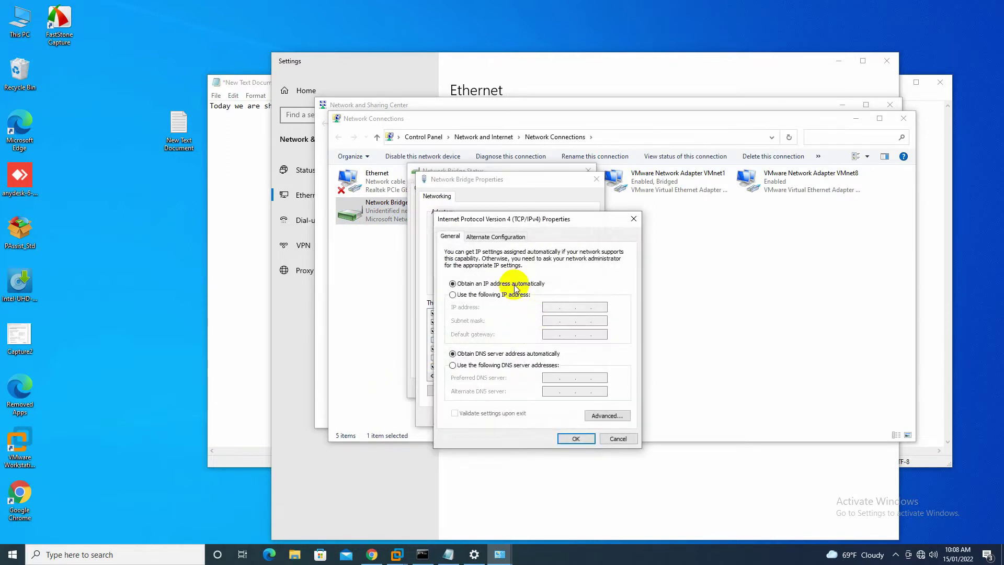
pyautogui.click(460, 294)
pyautogui.click(546, 306)
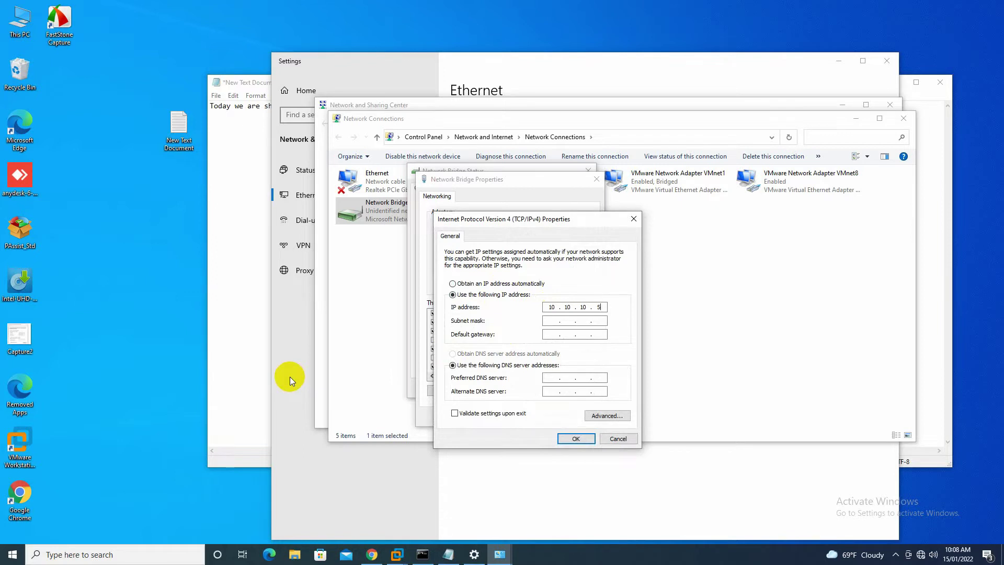
pyautogui.press('Tab')
pyautogui.write('255')
pyautogui.press('Tab')
pyautogui.press('Tab')
pyautogui.press('Tab')
pyautogui.click(576, 438)
pyautogui.click(530, 418)
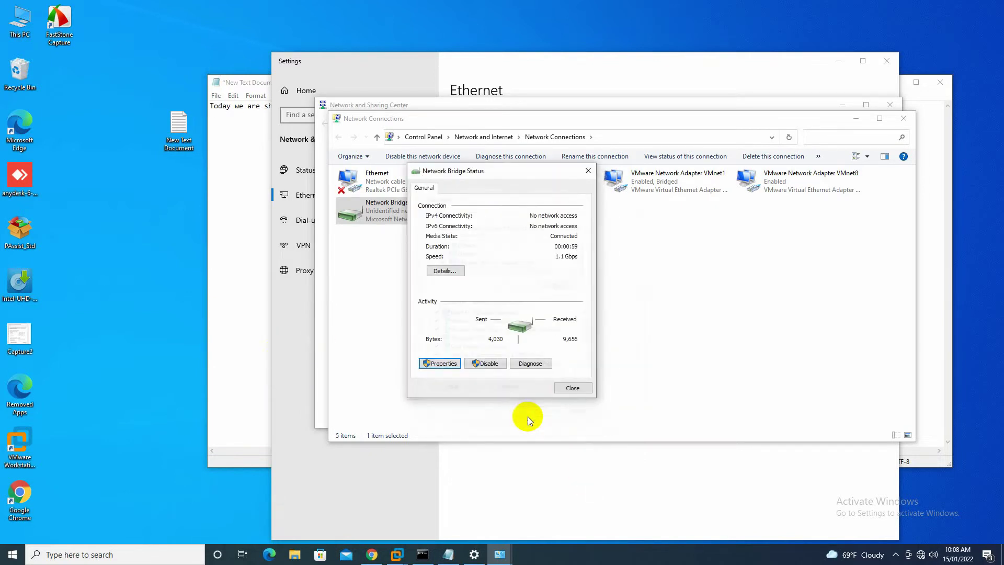
pyautogui.click(570, 389)
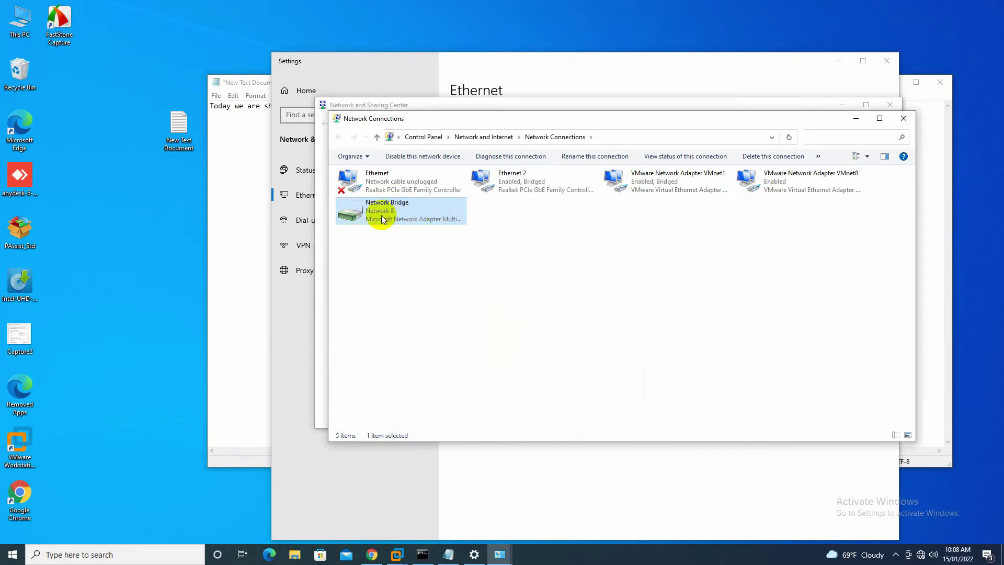
# - Open the Network Bridge's properties again and review which adapters are included in the bridge
pyautogui.doubleClick(411, 217)
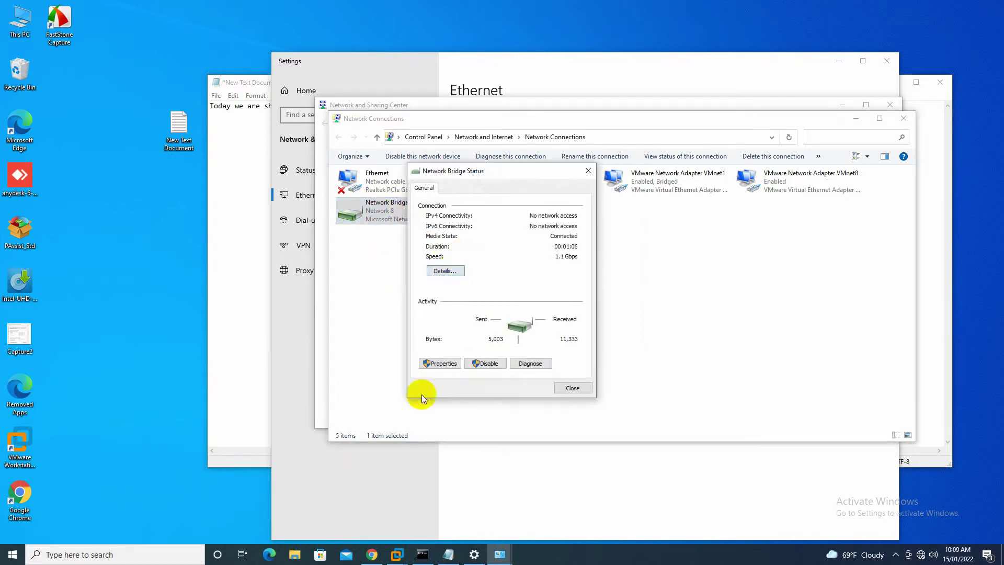
pyautogui.click(445, 363)
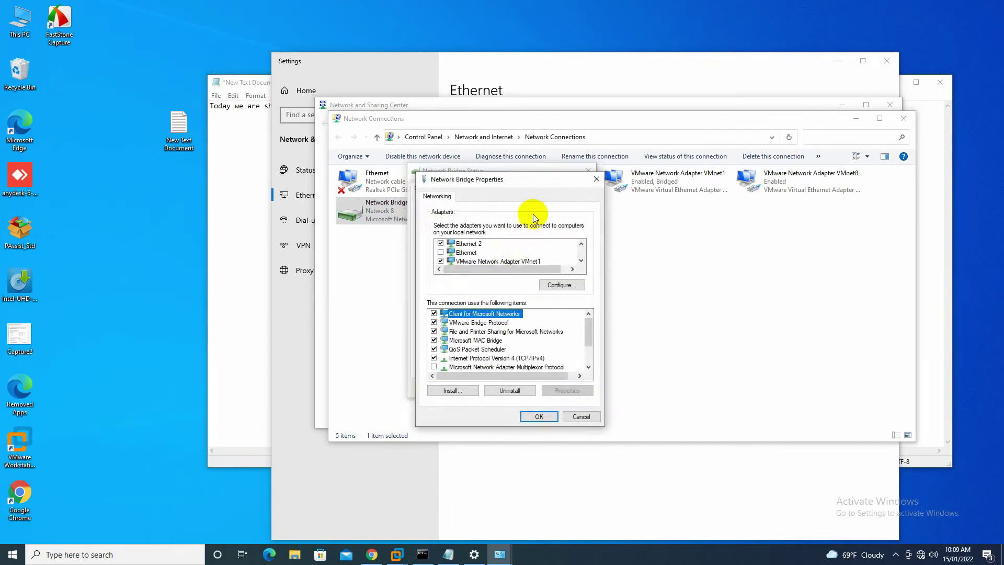
pyautogui.moveTo(536, 185); pyautogui.dragTo(716, 156)
pyautogui.scroll(-1, 672, 222)
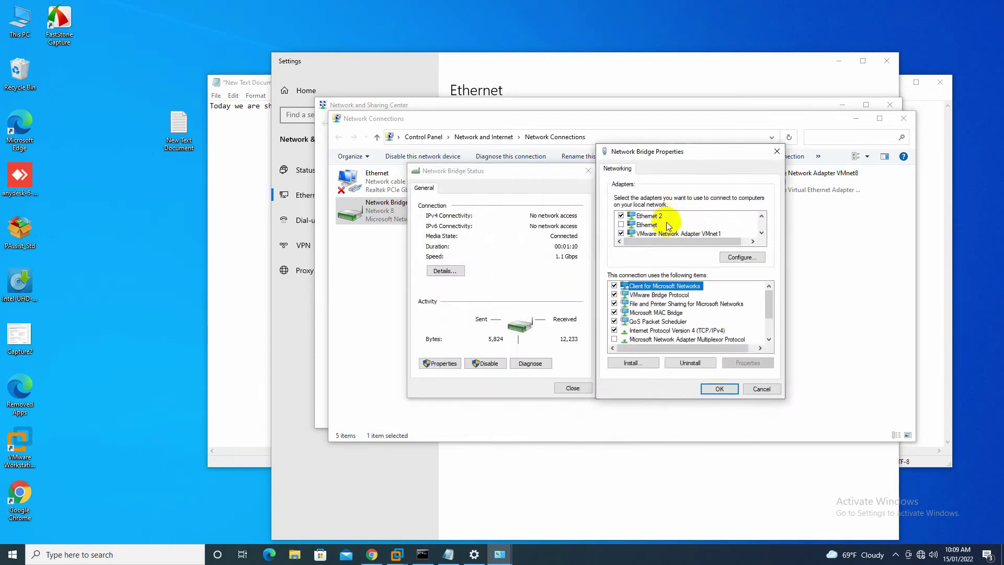
pyautogui.scroll(1, 666, 225)
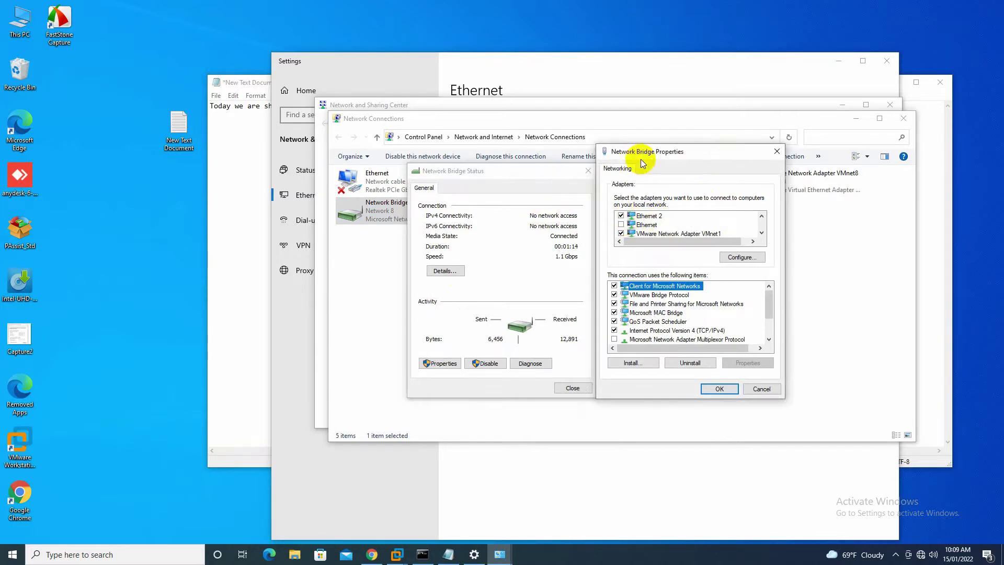
# - Place the Network Bridge Status window below the adapter icons and reopen the bridge's properties
pyautogui.moveTo(682, 155); pyautogui.dragTo(699, 181)
pyautogui.click(795, 177)
pyautogui.moveTo(553, 176); pyautogui.dragTo(665, 257)
pyautogui.click(407, 447)
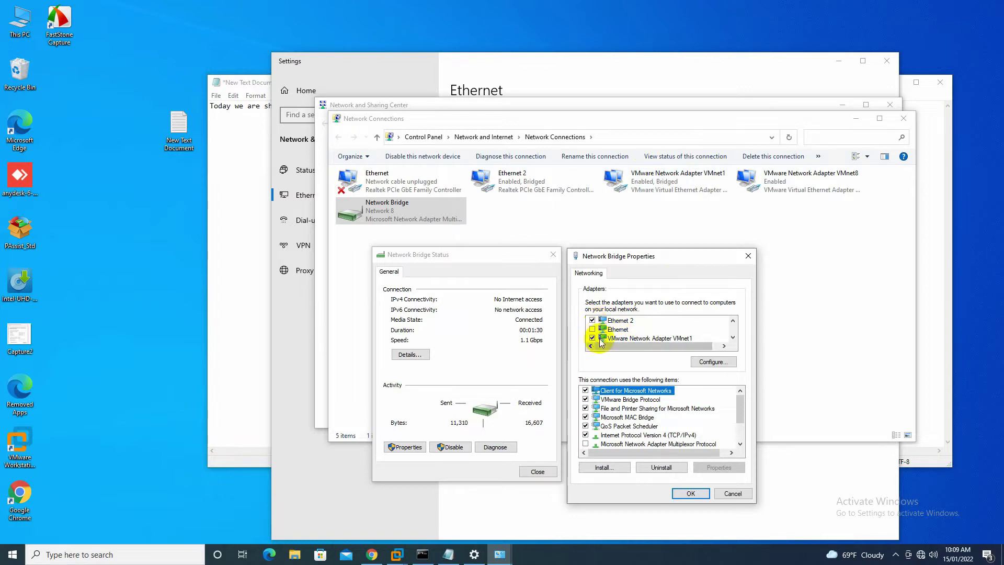
# - Review the full list of adapters in the Network Bridge's properties to see which ones are bridged
pyautogui.scroll(-1, 634, 334)
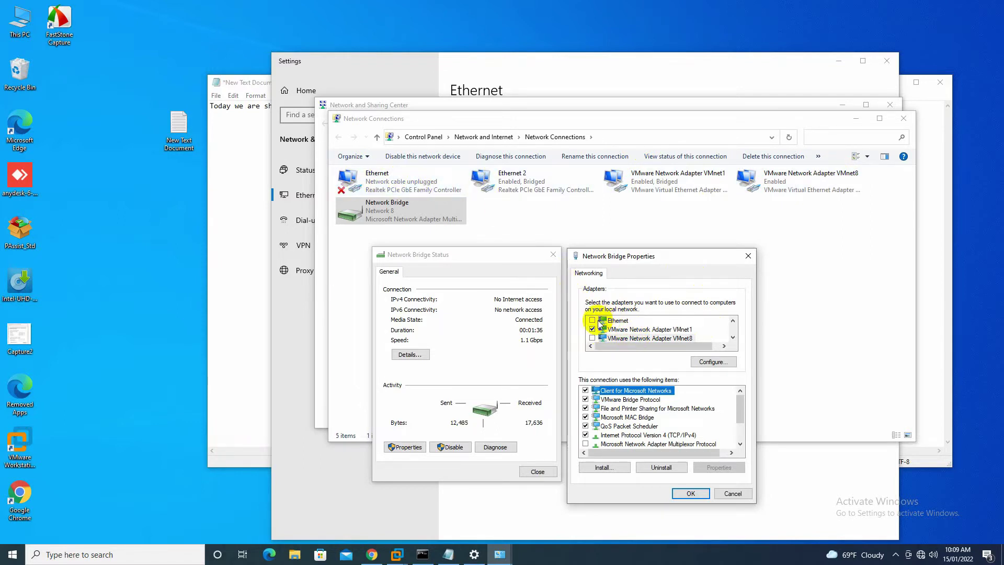
pyautogui.scroll(1, 598, 327)
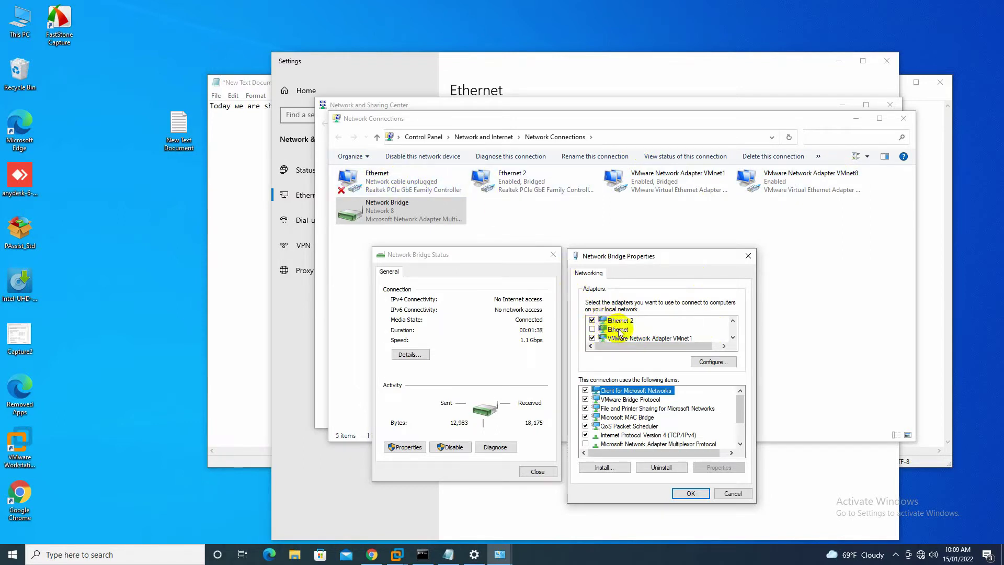
pyautogui.scroll(-1, 622, 327)
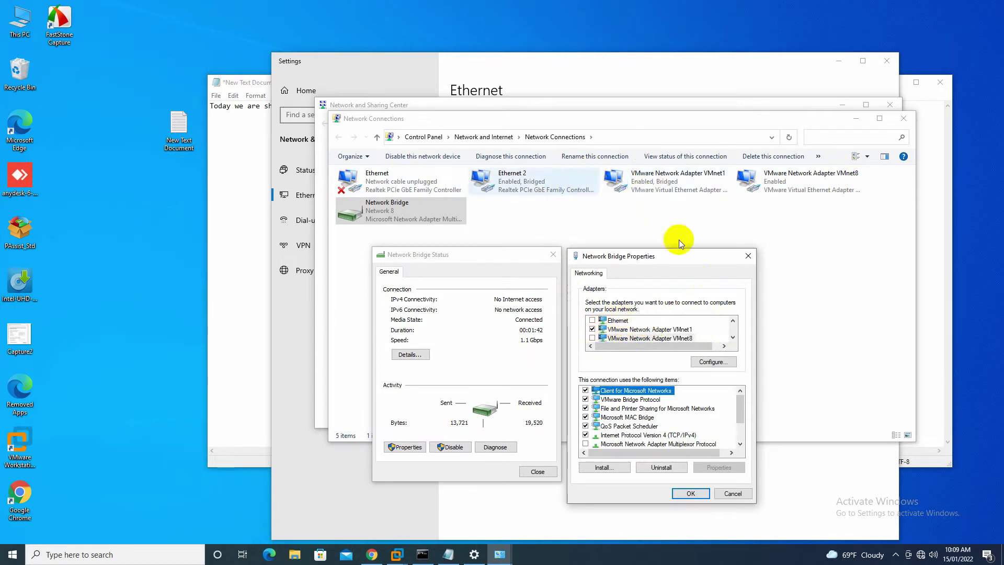
pyautogui.scroll(-1, 662, 329)
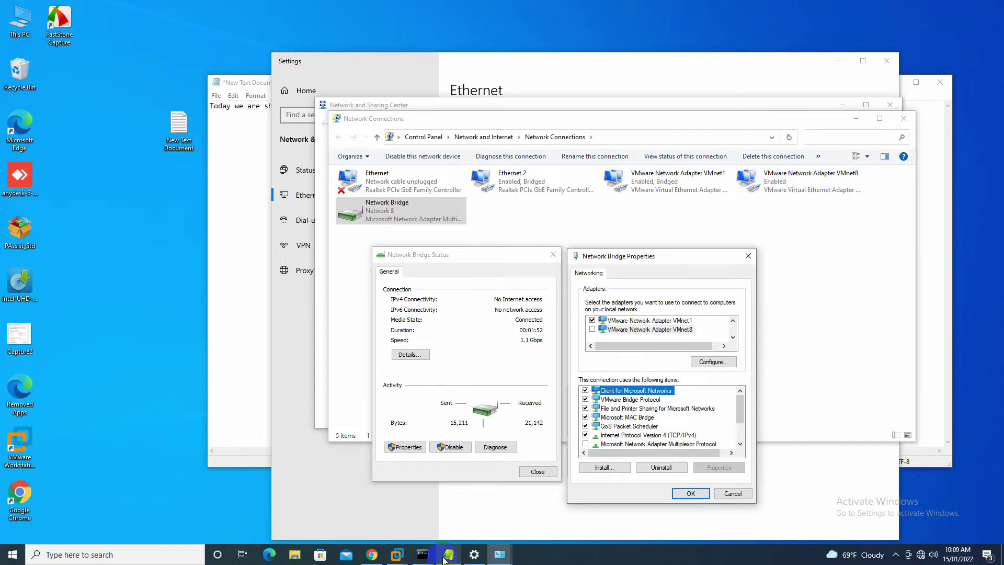
# - Add the line "If we want another vmnet add in Bridge then we will do" below the existing text in the Notepad document
pyautogui.click(453, 513)
pyautogui.click(576, 106)
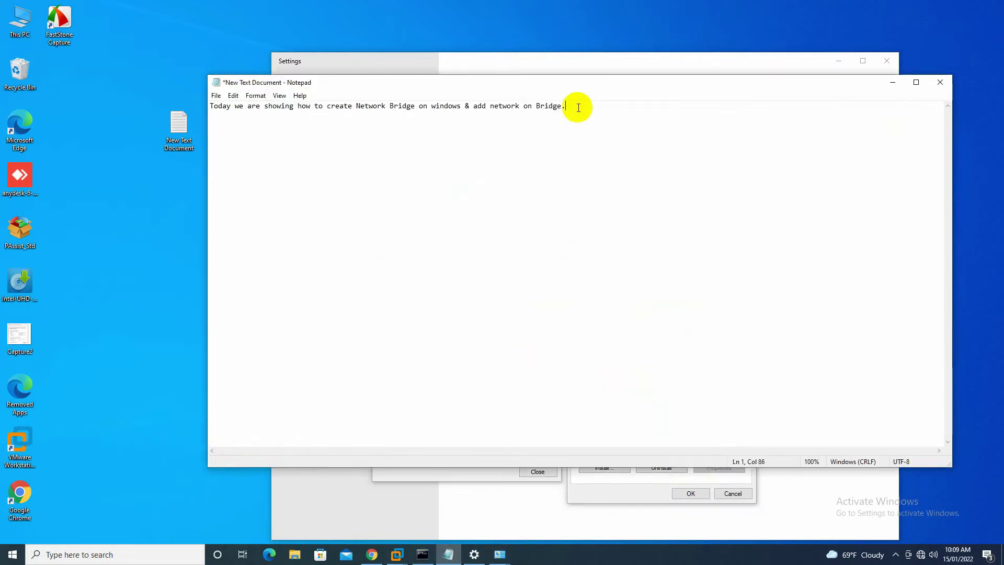
pyautogui.press('Return')
pyautogui.write('other v')
pyautogui.write('net add in Bridge then w')
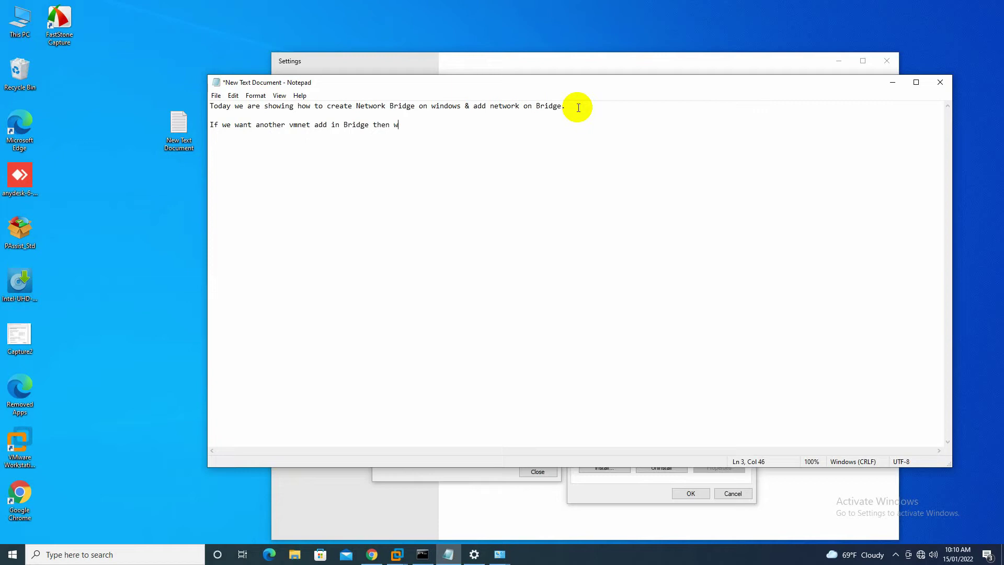
pyautogui.write('l do')
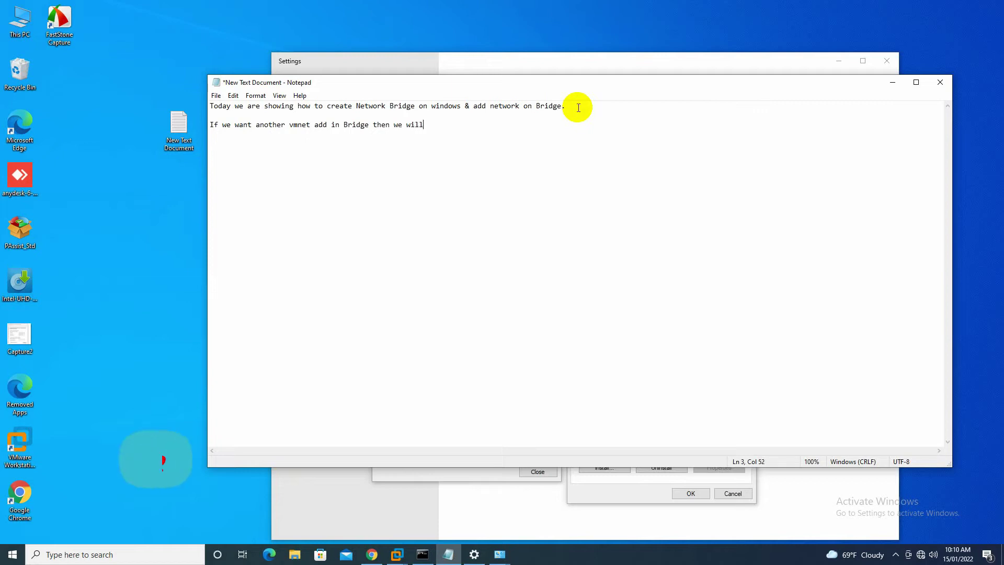
# - Include VMware Network Adapter VMnet8 in the Network Bridge, leave Ethernet out of it, and apply the change
pyautogui.click(748, 500)
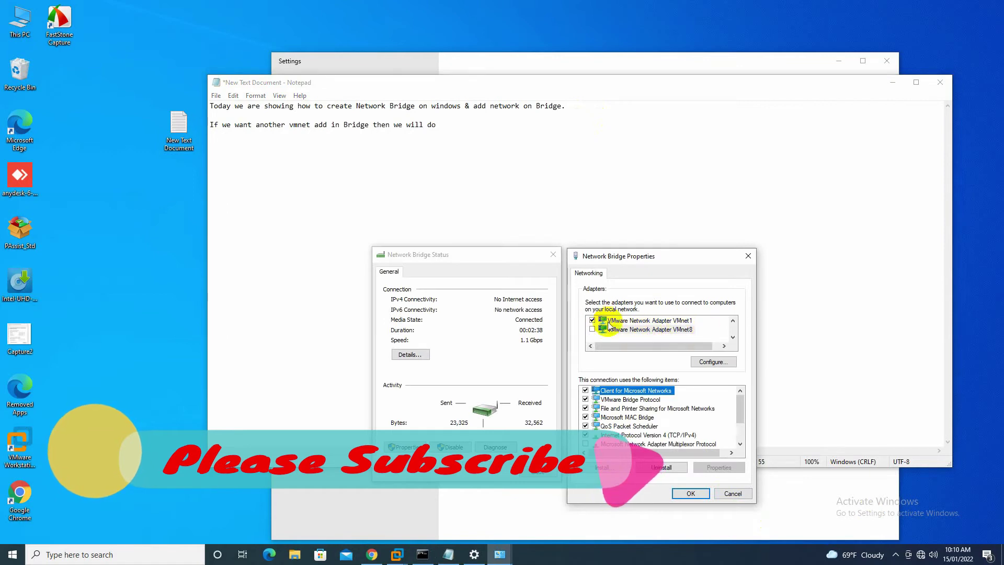
pyautogui.click(594, 330)
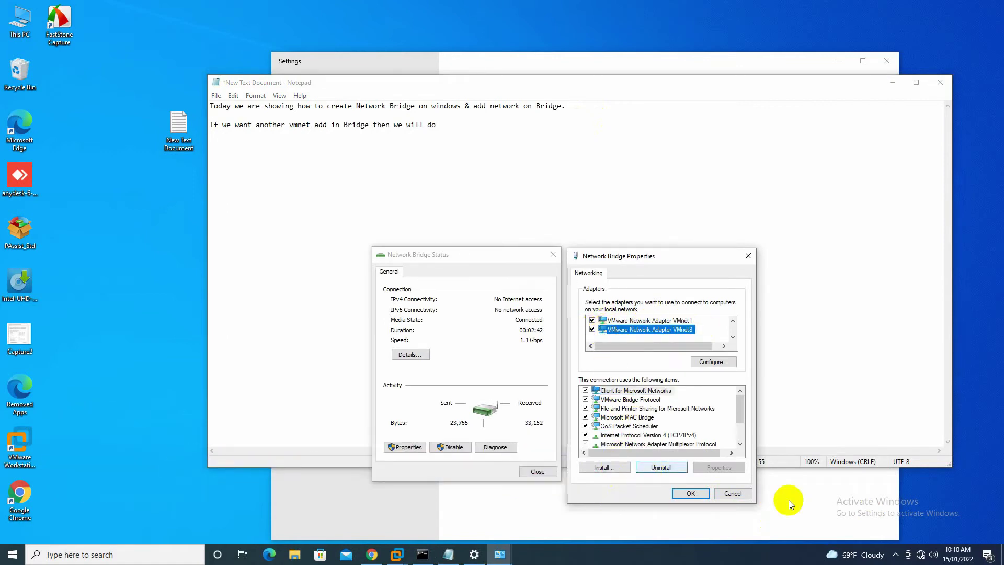
pyautogui.scroll(1, 606, 321)
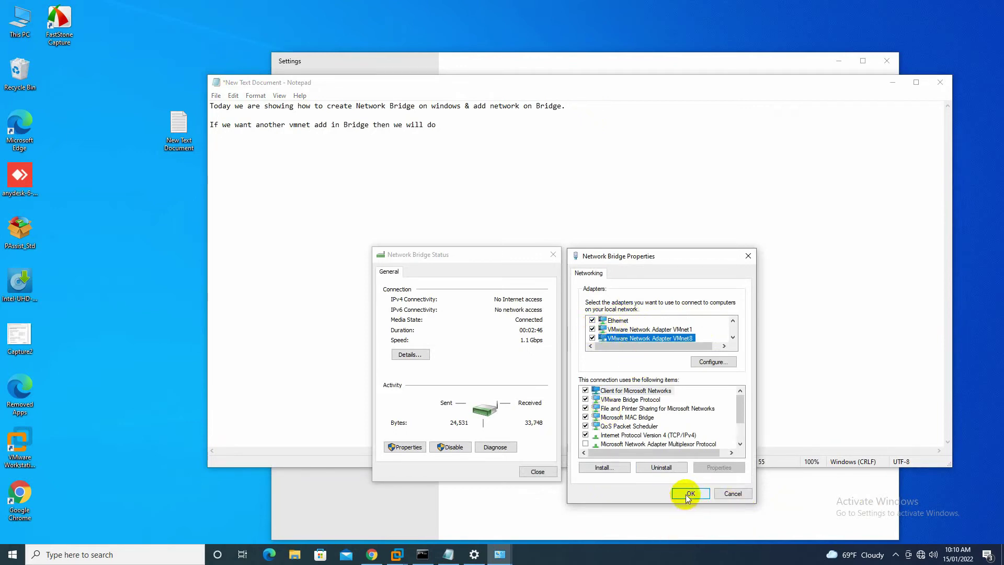
pyautogui.click(592, 321)
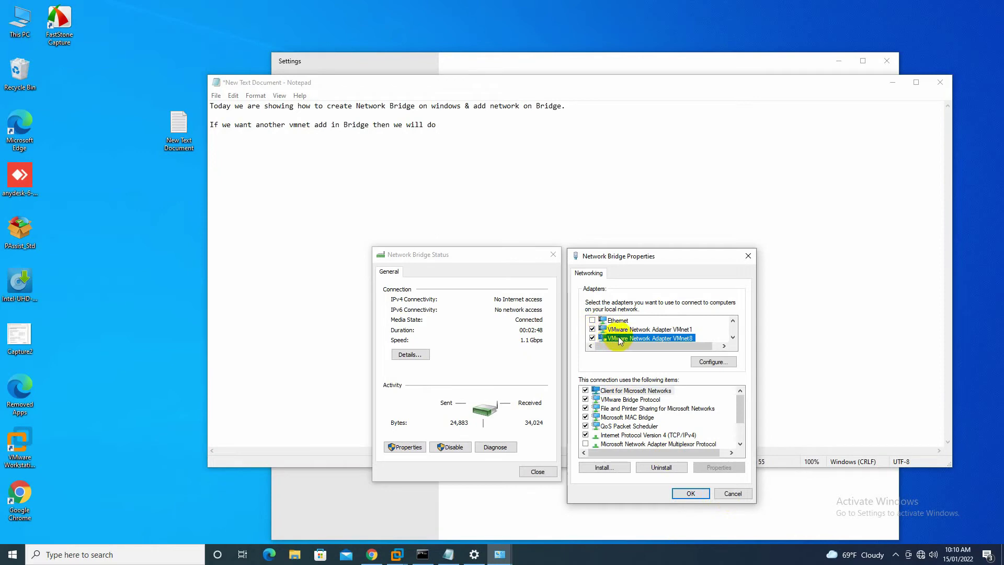
pyautogui.click(690, 493)
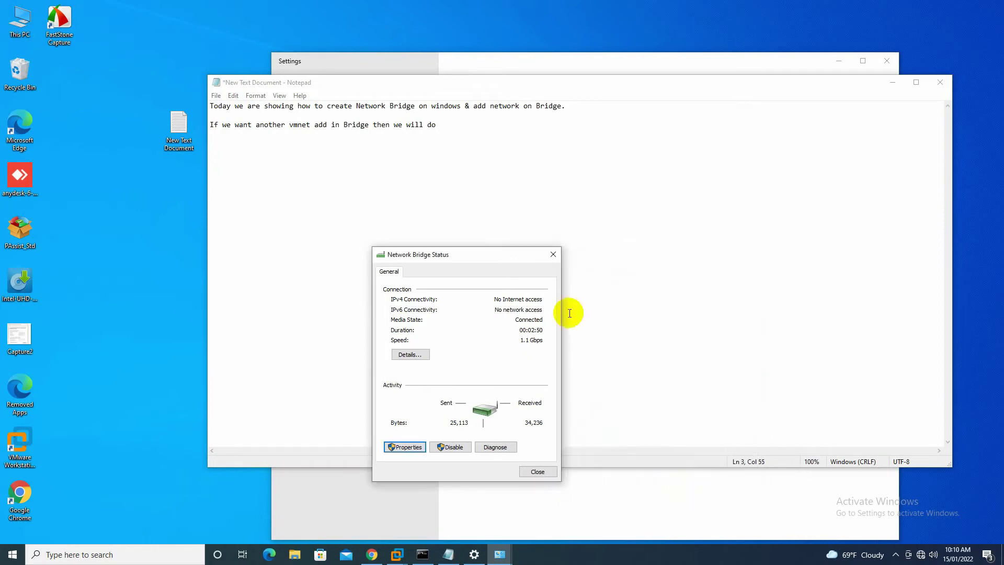
# - Minimize Notepad and remove VMware Network Adapter VMnet8 from the Network Bridge through the bridge's properties
pyautogui.click(888, 84)
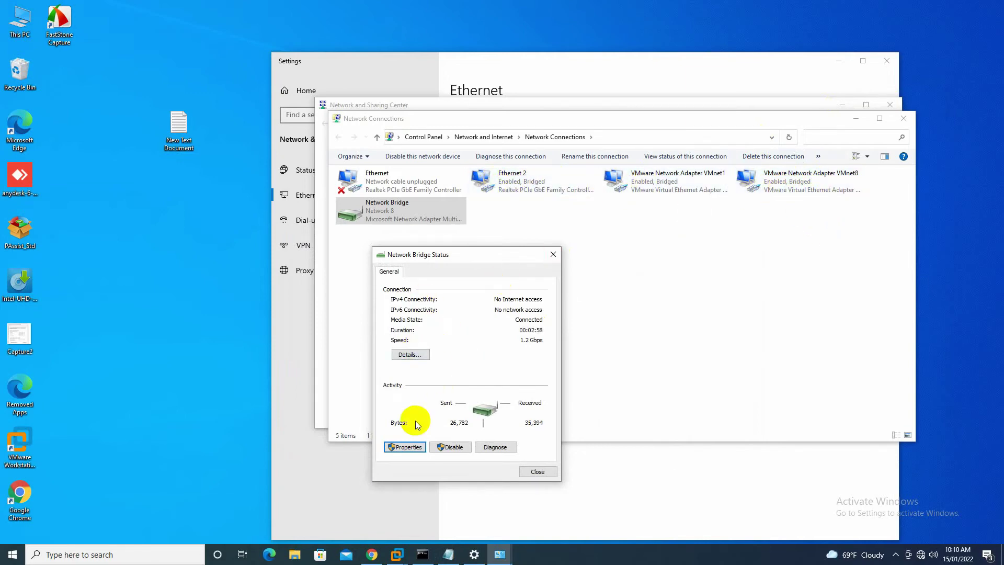
pyautogui.click(408, 447)
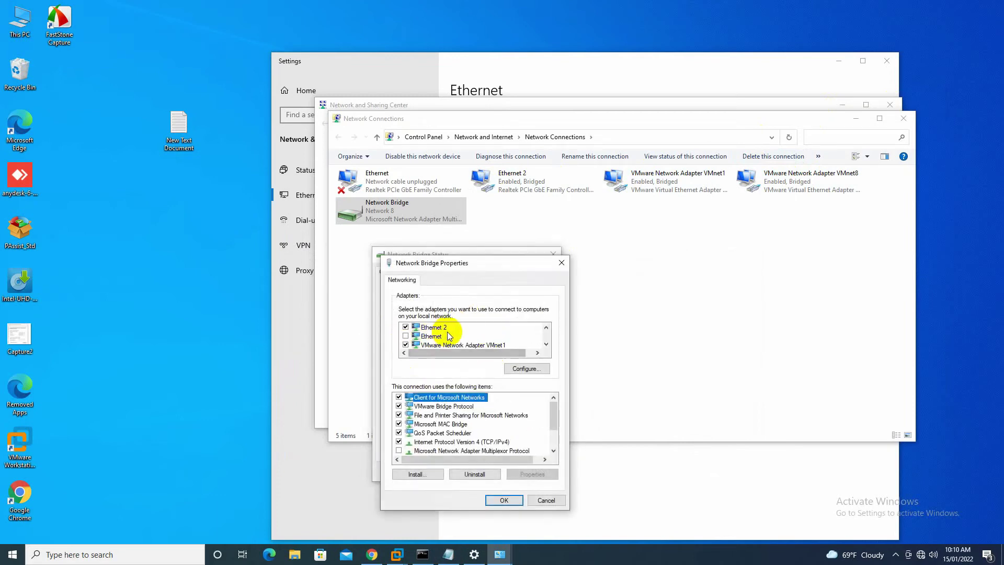
pyautogui.scroll(-1, 448, 335)
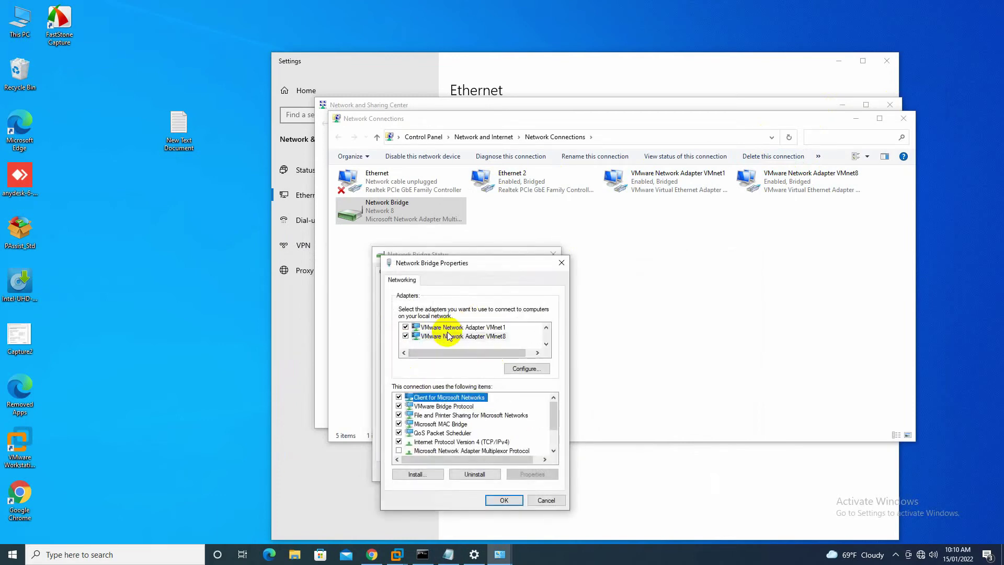
pyautogui.click(405, 338)
pyautogui.click(501, 500)
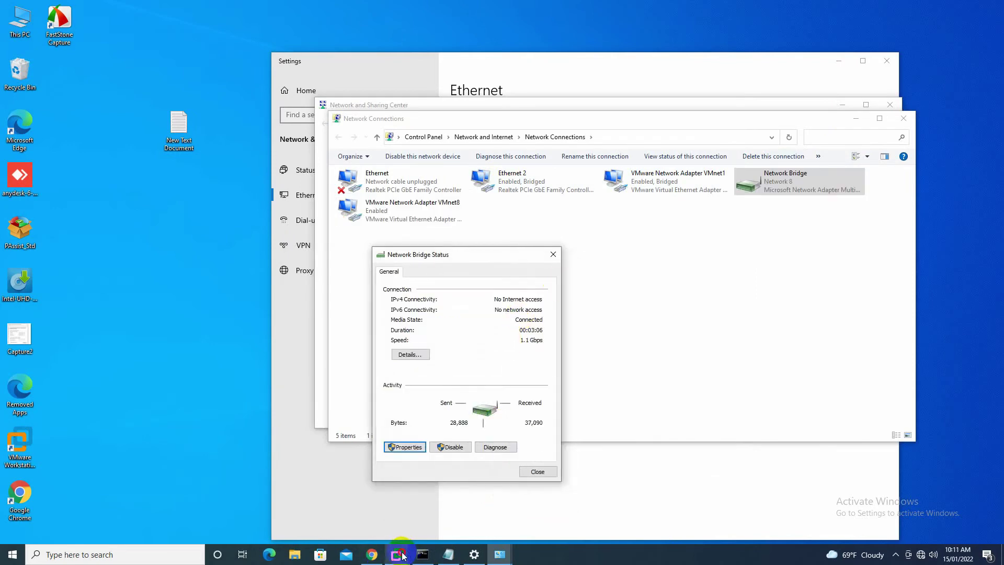
# - Switch to VMware Workstation and assign SERVER-1's Network Adapter 2 to the custom virtual network VMnet1 (Host-only)
pyautogui.moveTo(397, 545)
pyautogui.click(319, 497)
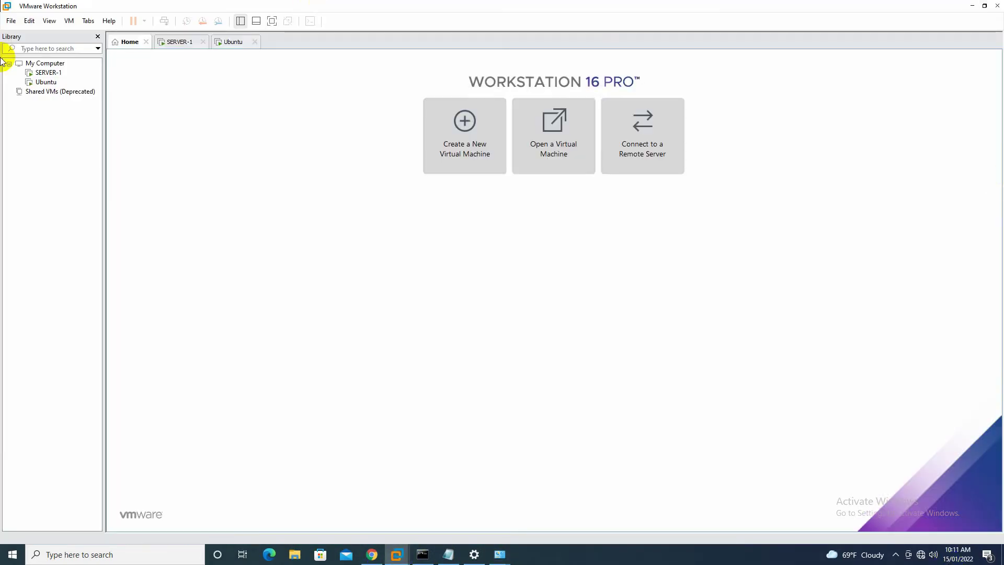
pyautogui.rightClick(47, 73)
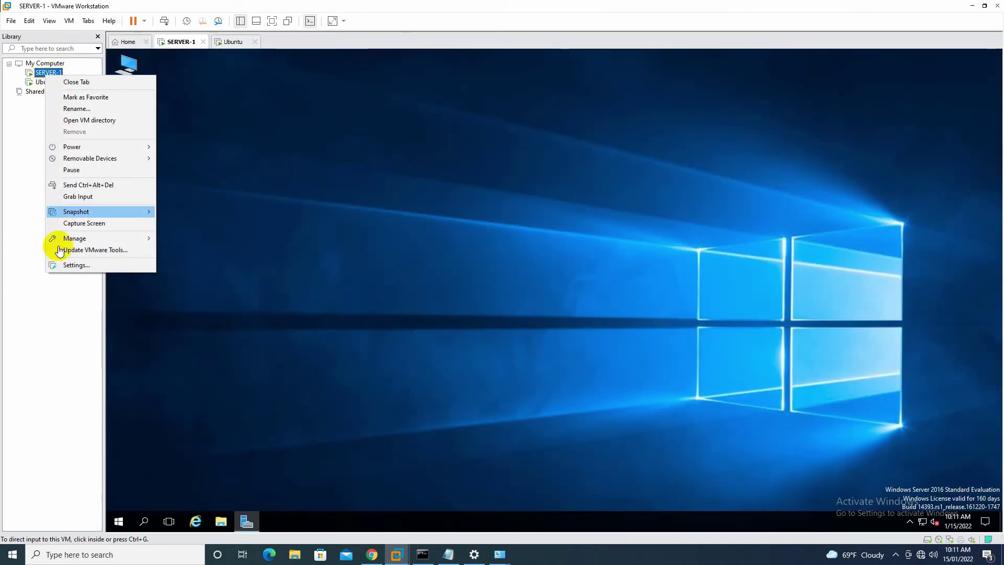
pyautogui.click(62, 265)
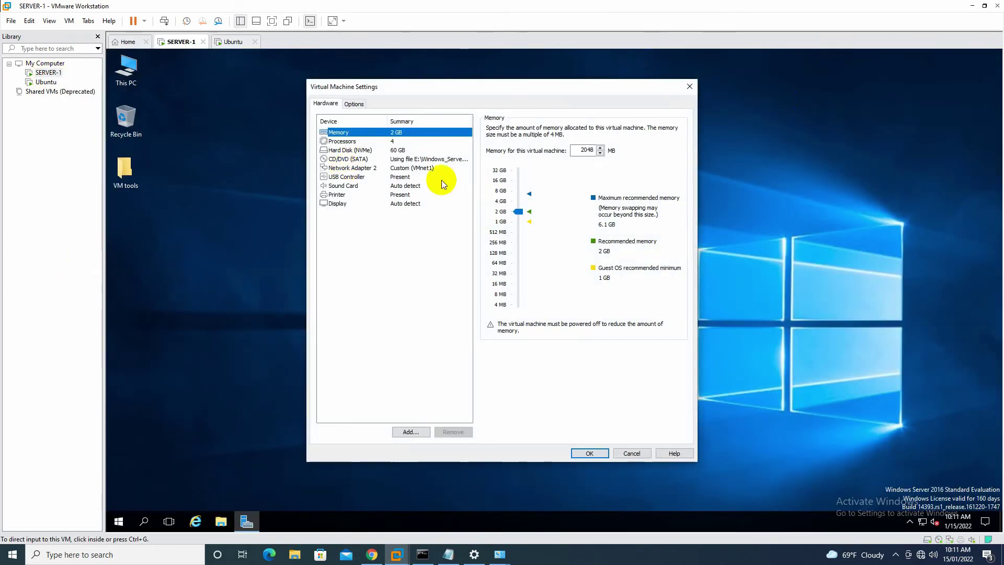
pyautogui.click(356, 168)
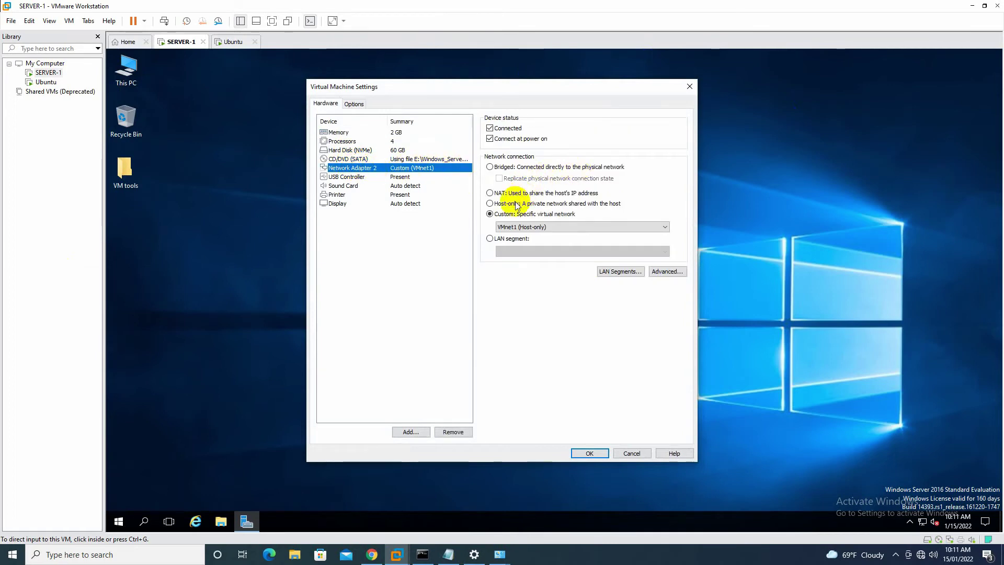
pyautogui.click(510, 226)
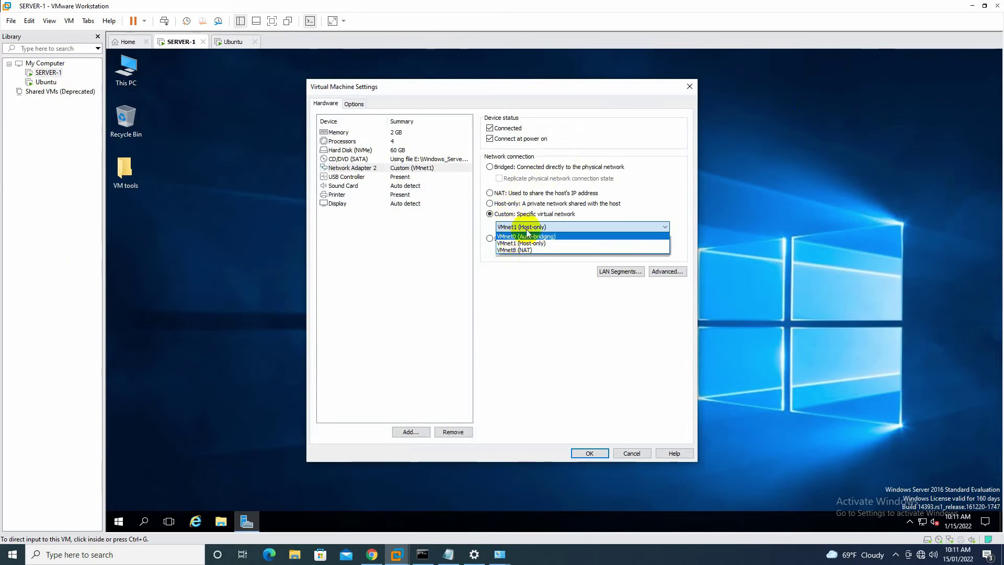
pyautogui.click(519, 244)
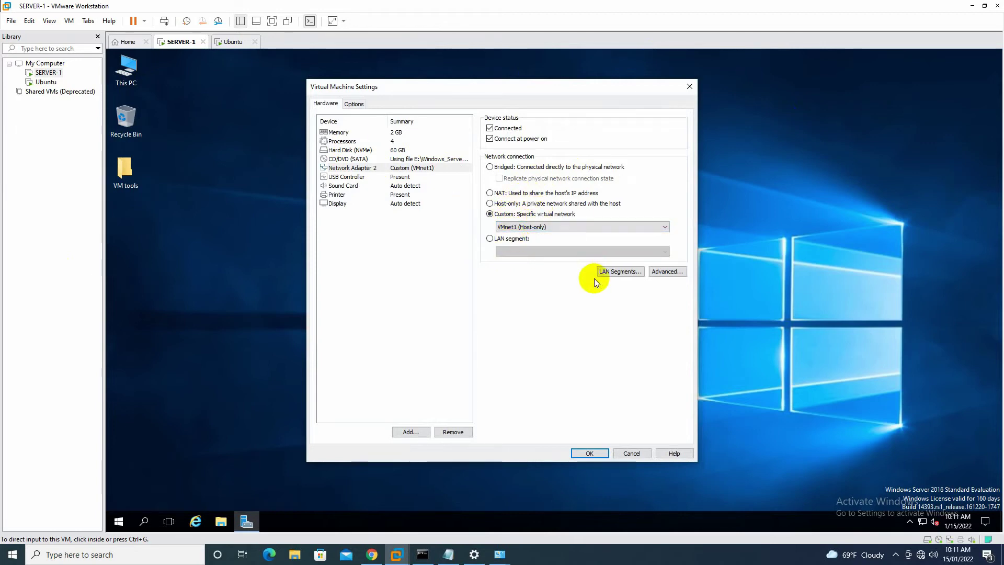
pyautogui.click(588, 454)
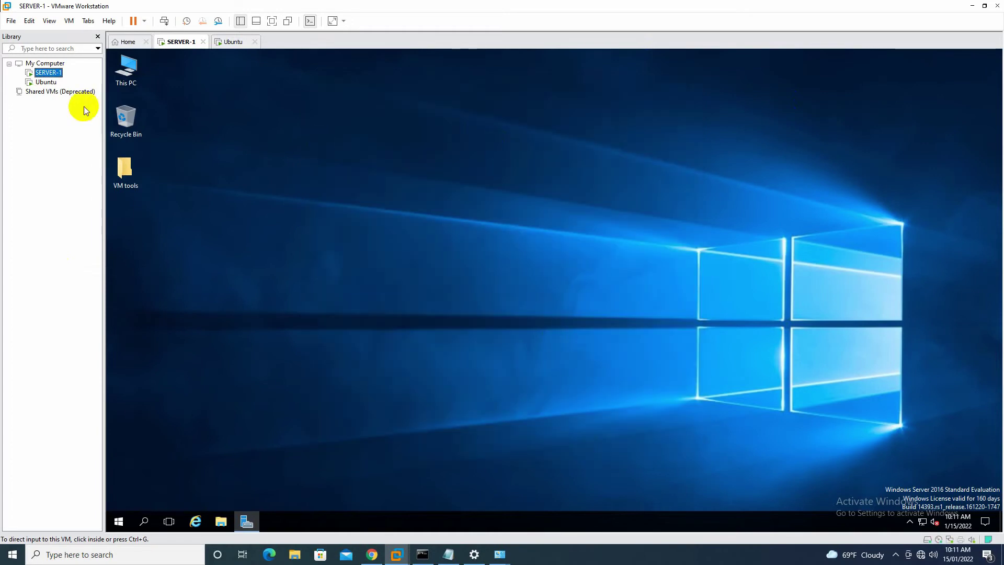
# - Check which virtual network the Ubuntu machine's first Network Adapter uses, and accept its settings
pyautogui.click(47, 83)
pyautogui.rightClick(47, 84)
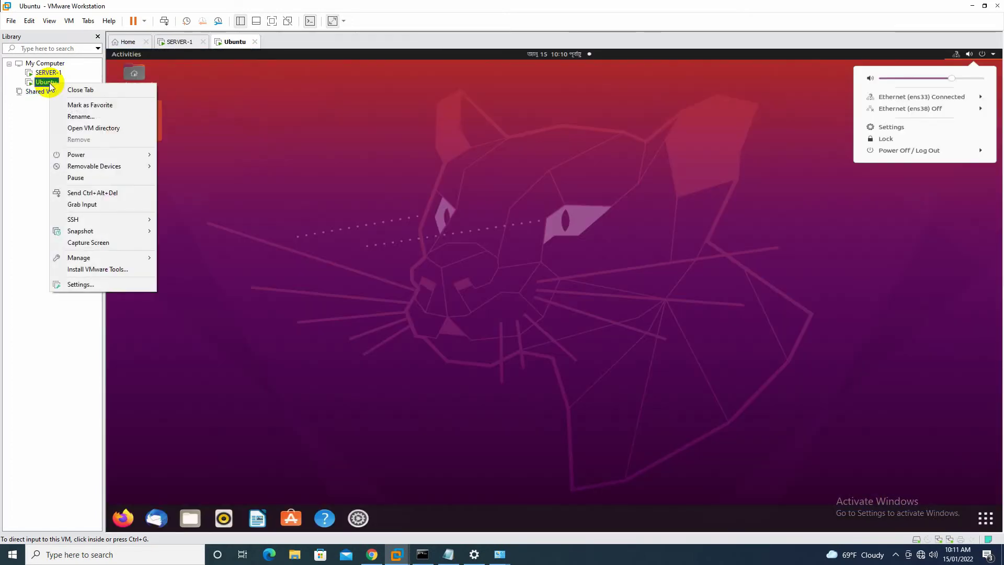
pyautogui.click(86, 284)
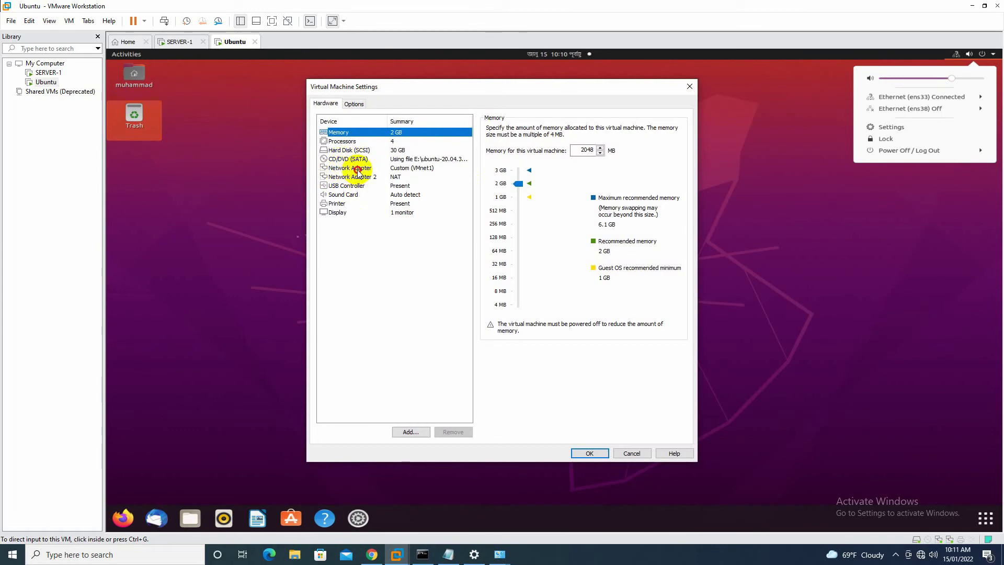
pyautogui.click(354, 168)
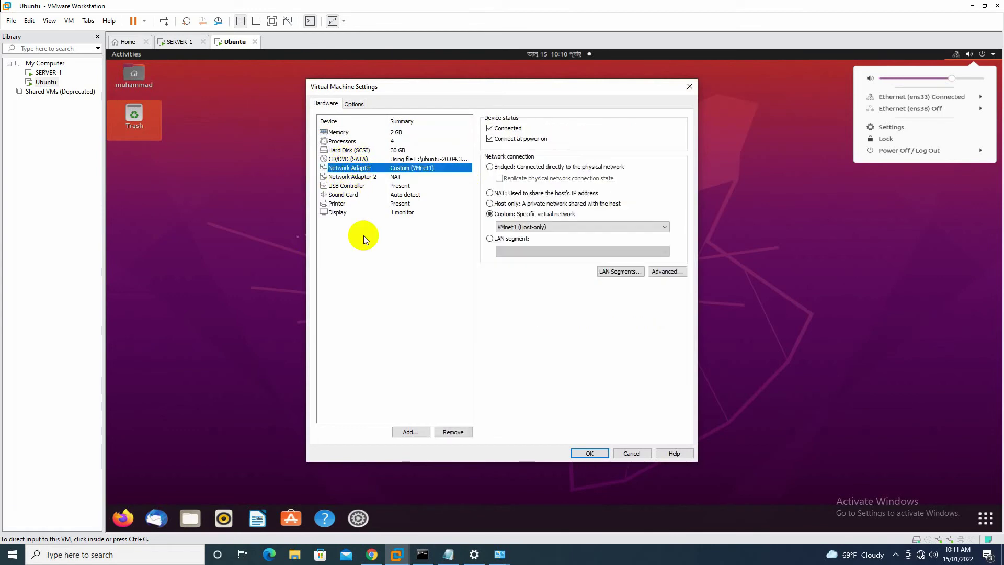
pyautogui.click(536, 228)
pyautogui.click(530, 230)
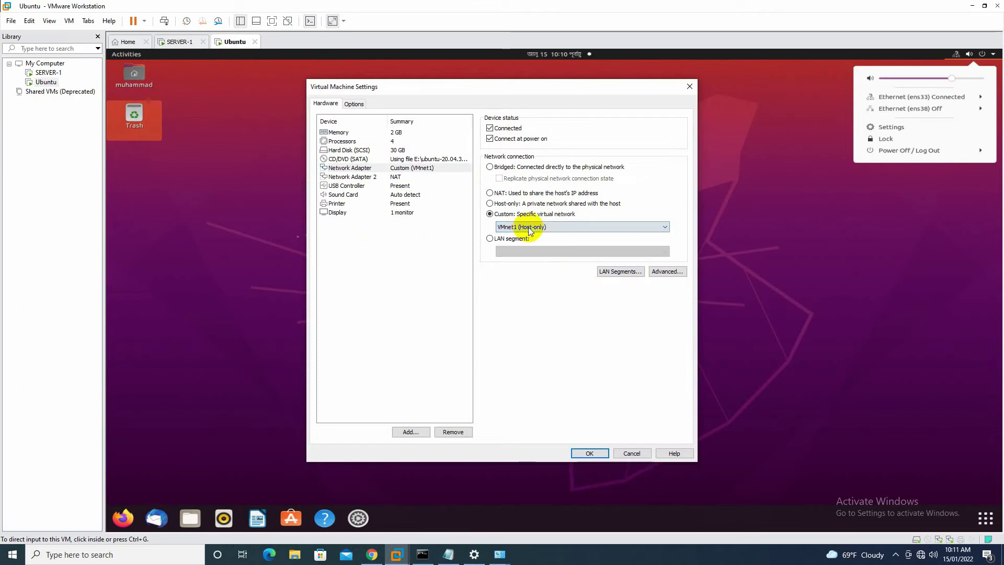
pyautogui.click(590, 454)
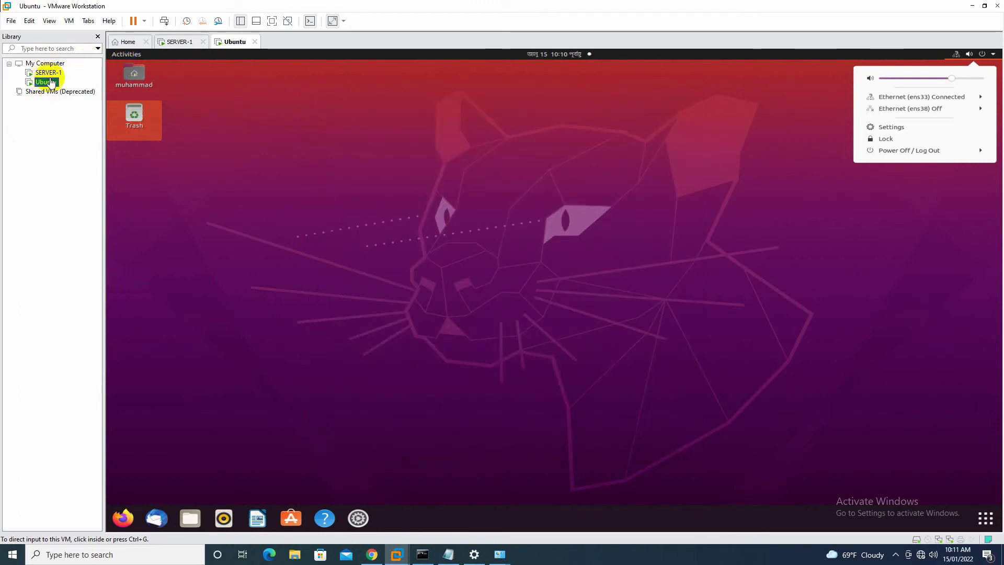
# - Start creating a virtual machine with the typical configuration, choosing to install the operating system later
pyautogui.rightClick(36, 111)
pyautogui.click(87, 120)
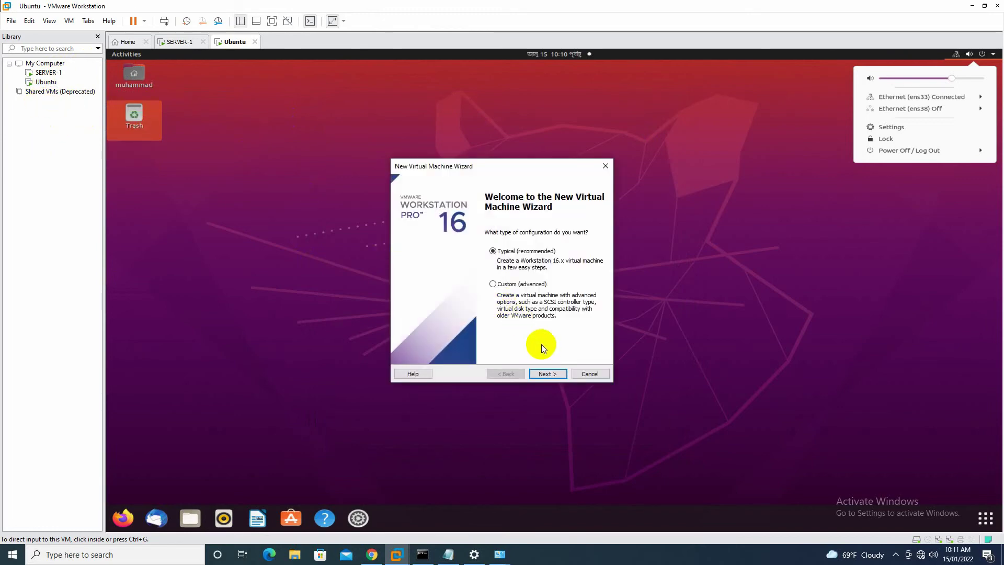
pyautogui.click(548, 373)
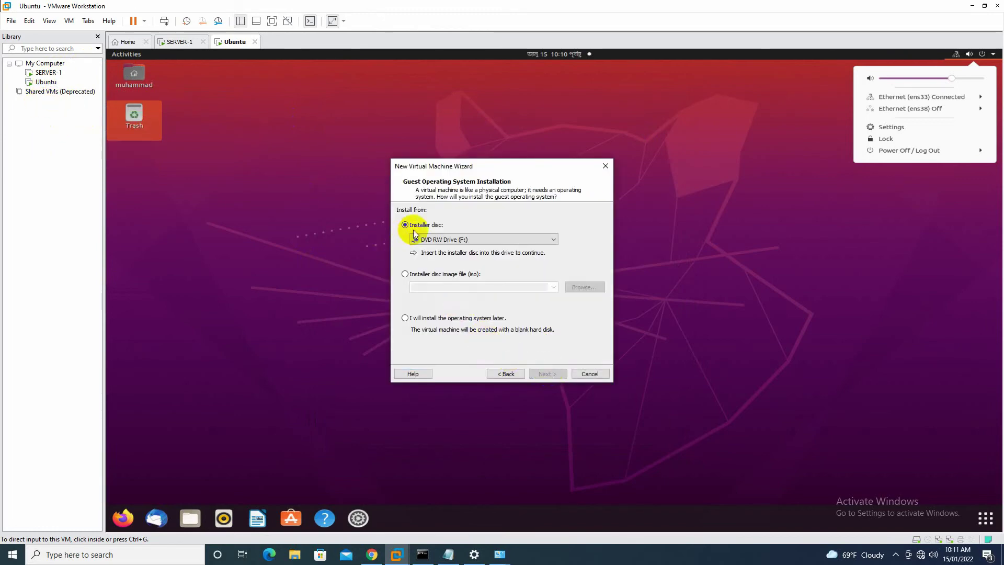
pyautogui.click(408, 318)
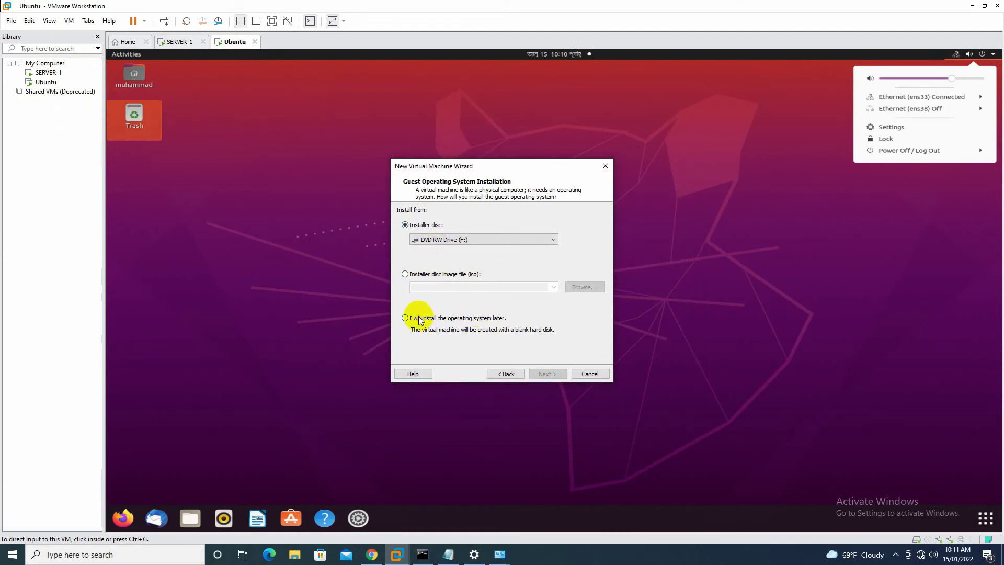
pyautogui.click(549, 374)
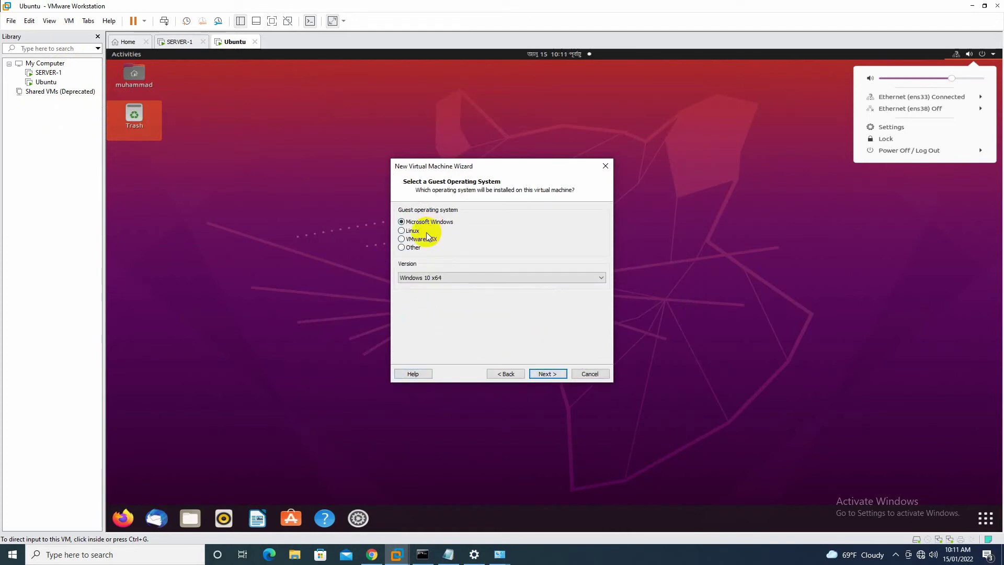
# - Select Windows Server 2016 as the guest system, keep the default name, location and split 60 GB disk, and finish creating the virtual machine
pyautogui.click(454, 277)
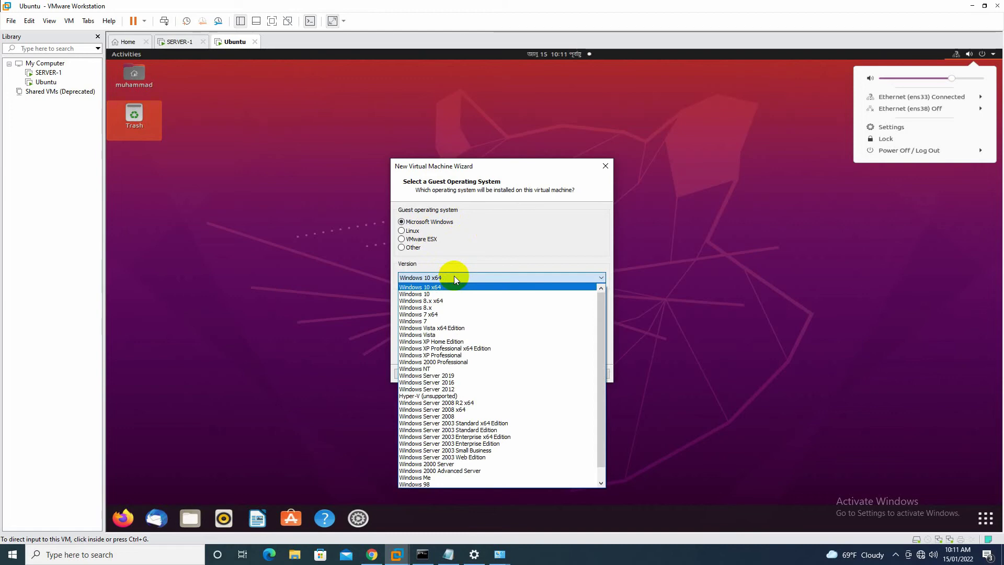
pyautogui.click(454, 277)
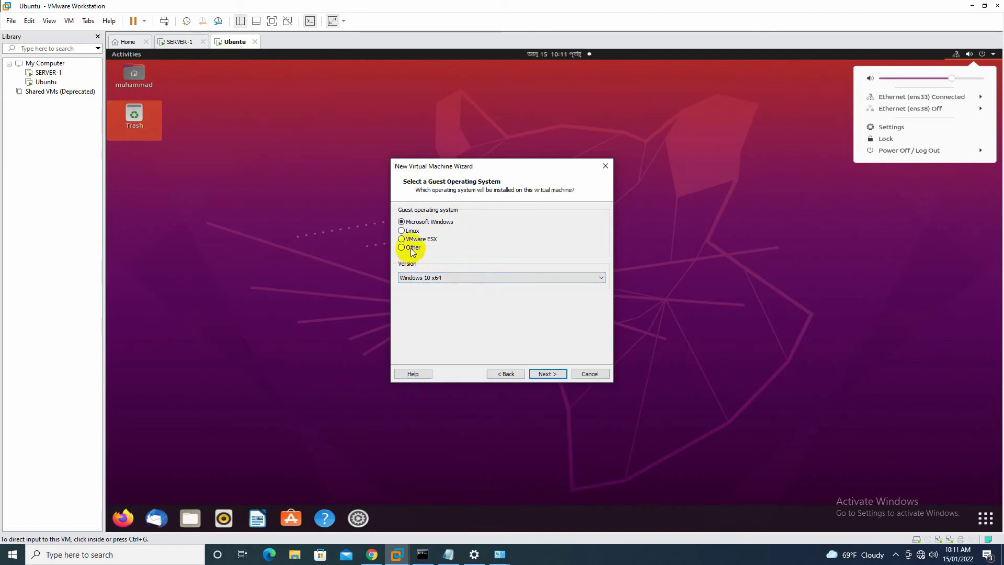
pyautogui.click(456, 276)
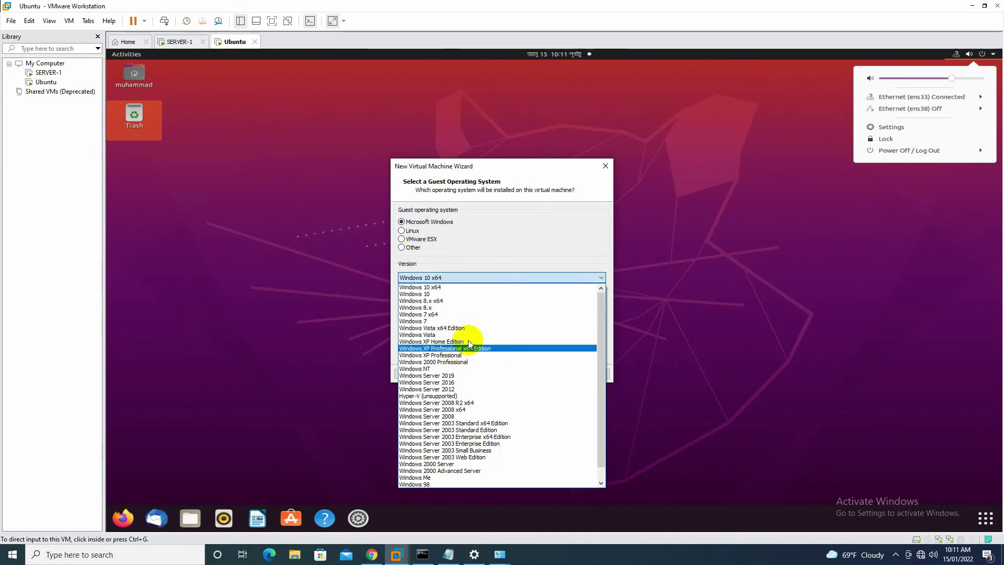
pyautogui.click(474, 384)
pyautogui.click(551, 374)
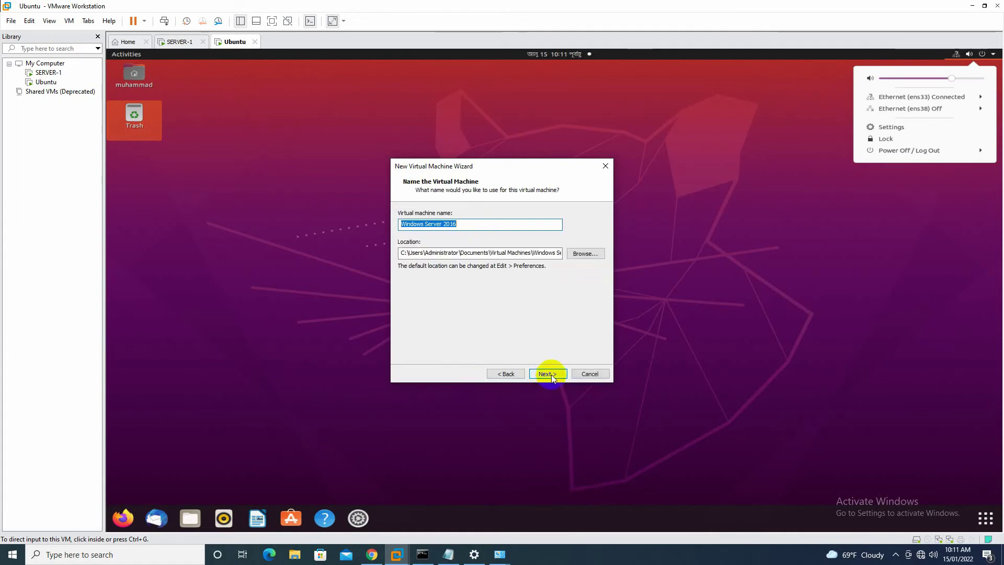
pyautogui.click(547, 374)
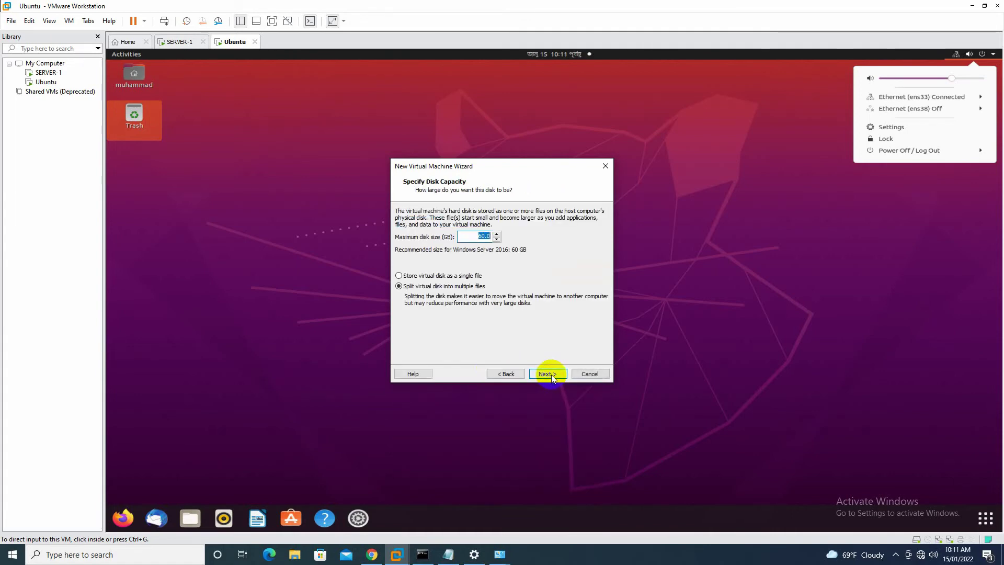
pyautogui.click(549, 374)
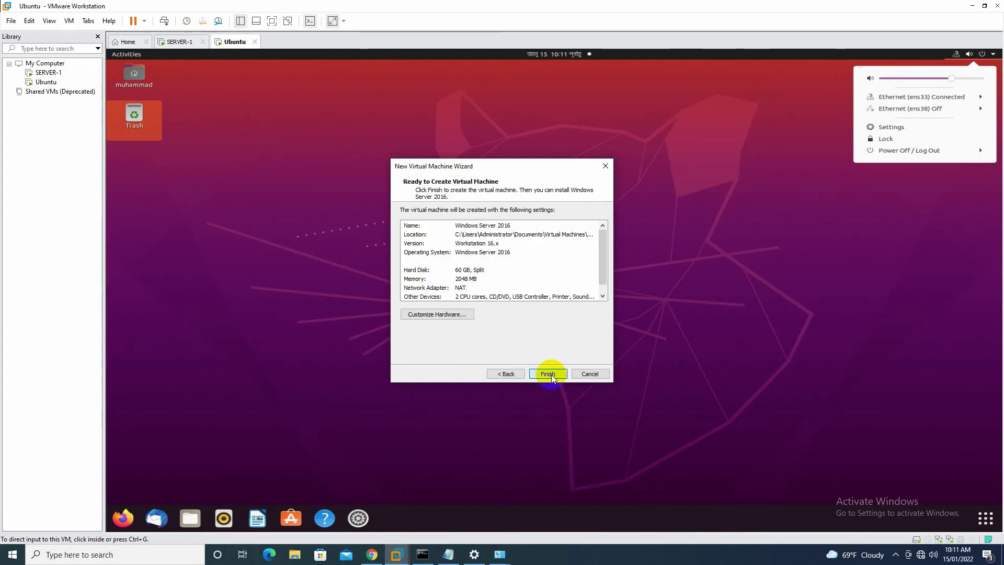
pyautogui.click(551, 374)
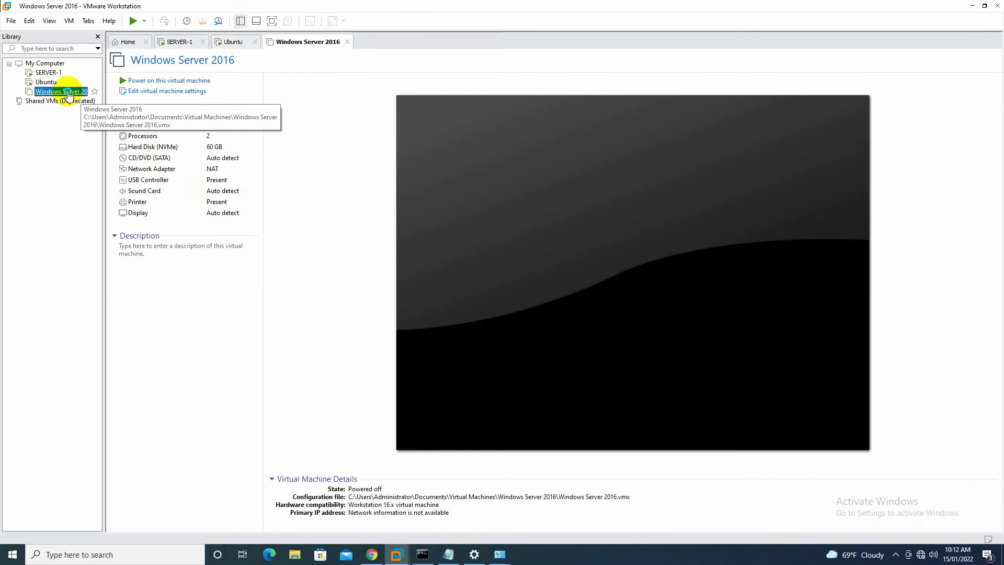
# - Open the Windows Server 2016 machine's settings and assign its Network Adapter to the custom virtual network VMnet0 (Auto-bridging)
pyautogui.rightClick(68, 93)
pyautogui.click(87, 281)
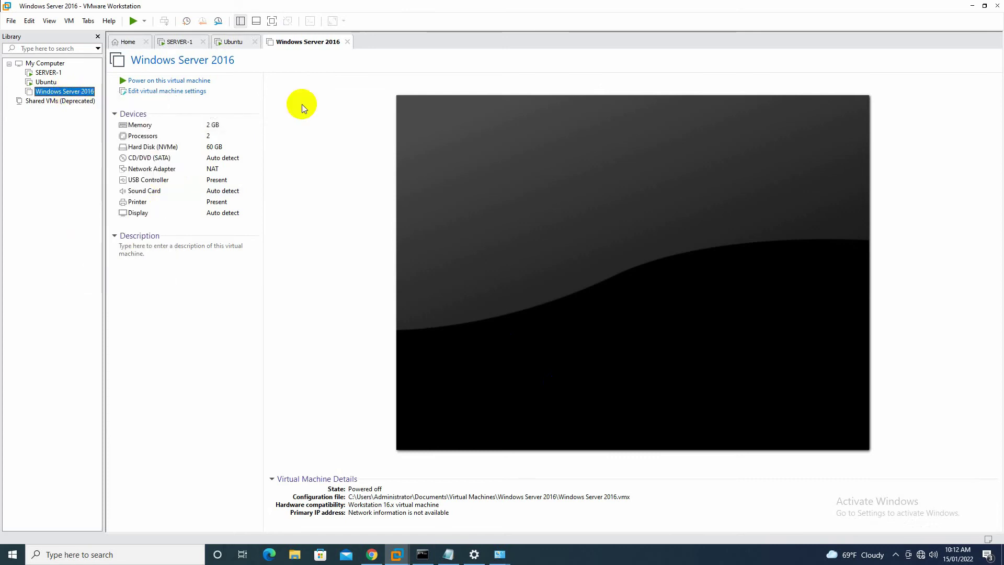
pyautogui.click(348, 168)
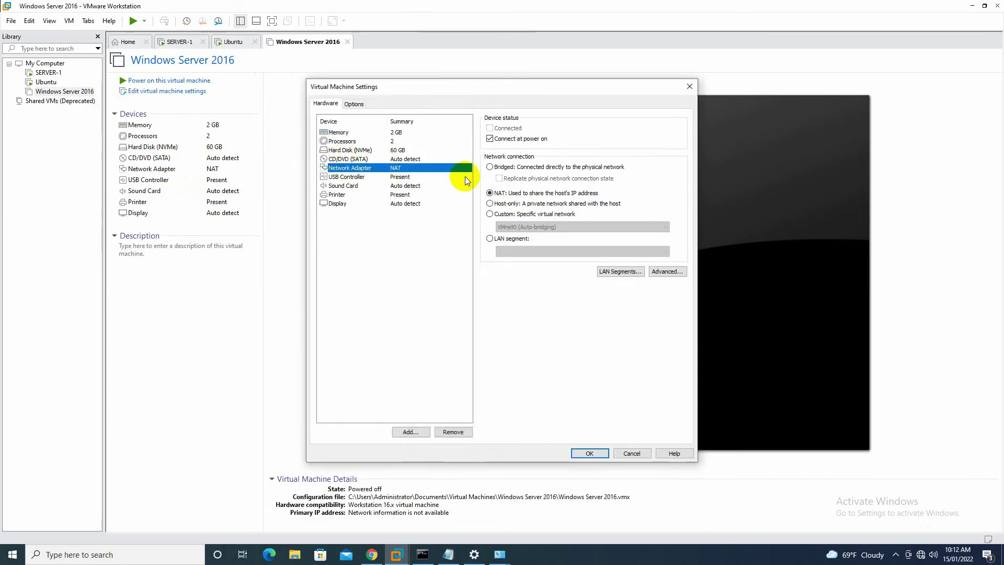
pyautogui.click(490, 214)
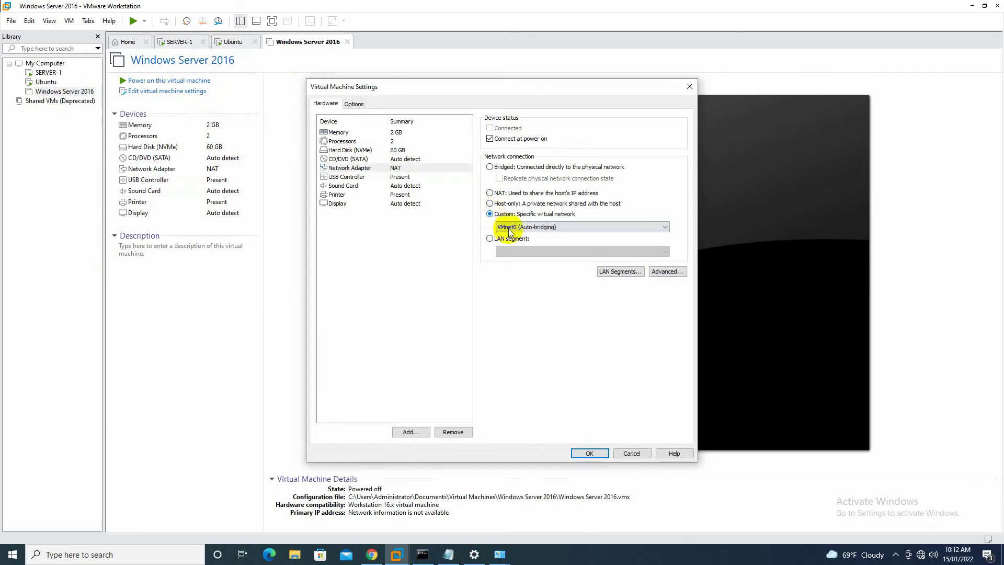
pyautogui.click(510, 228)
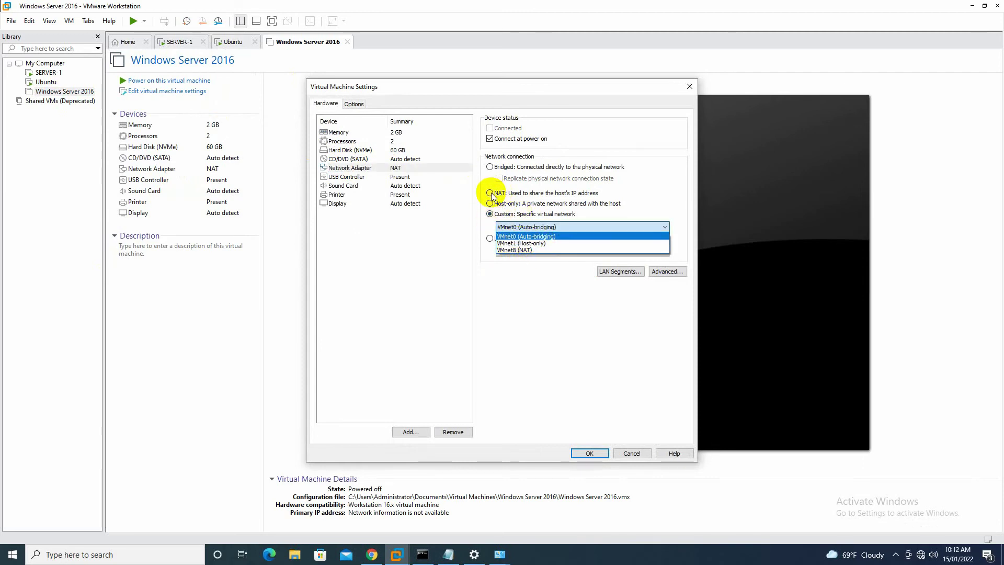
# - Try the NAT and Bridged connection types for the adapter, and return it to the custom virtual network
pyautogui.click(498, 197)
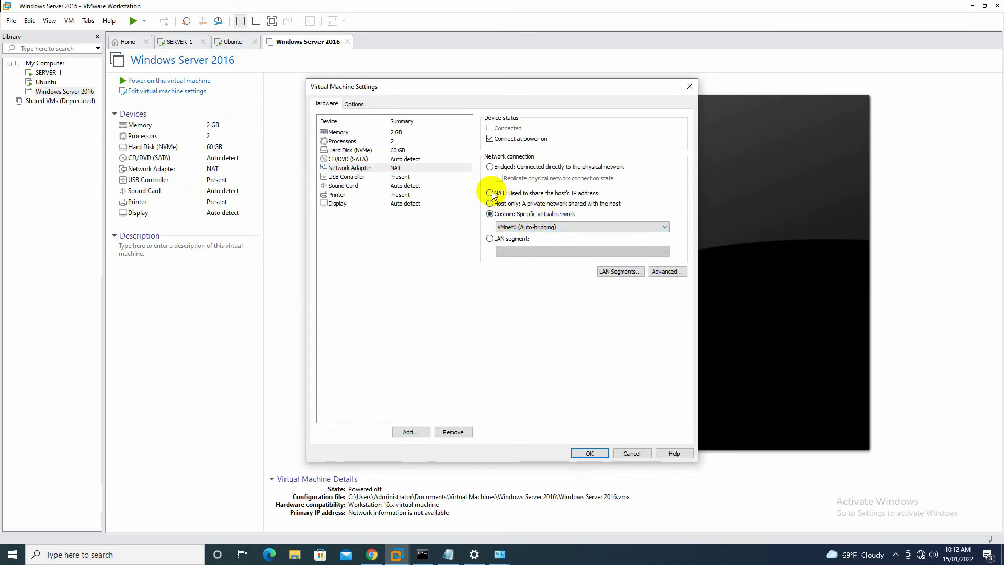
pyautogui.click(491, 194)
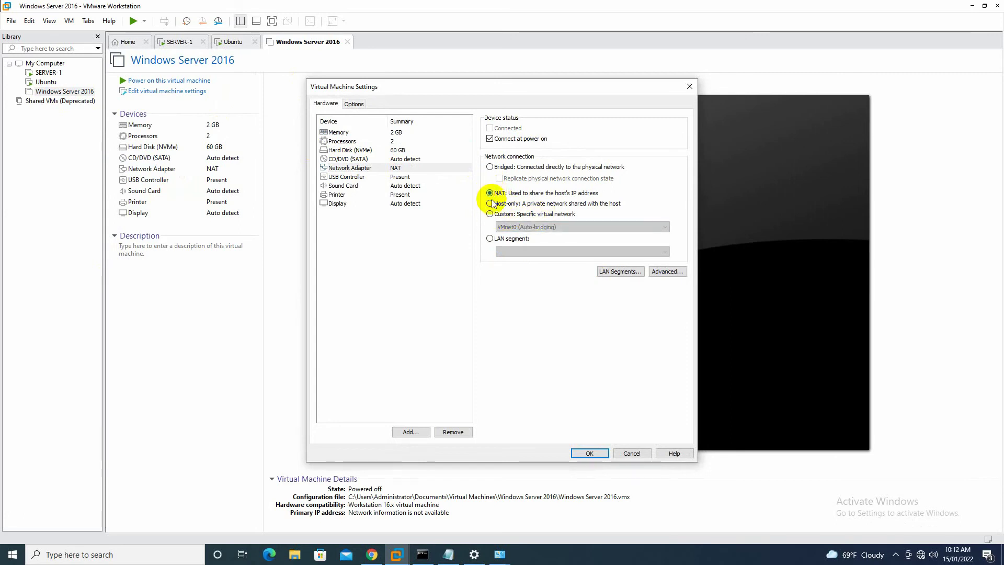
pyautogui.click(491, 167)
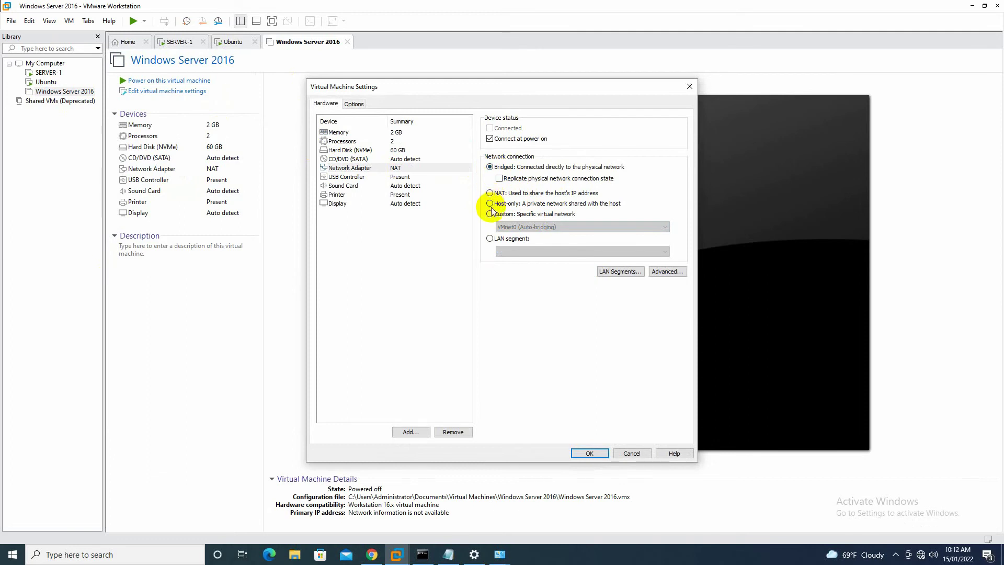
pyautogui.click(491, 215)
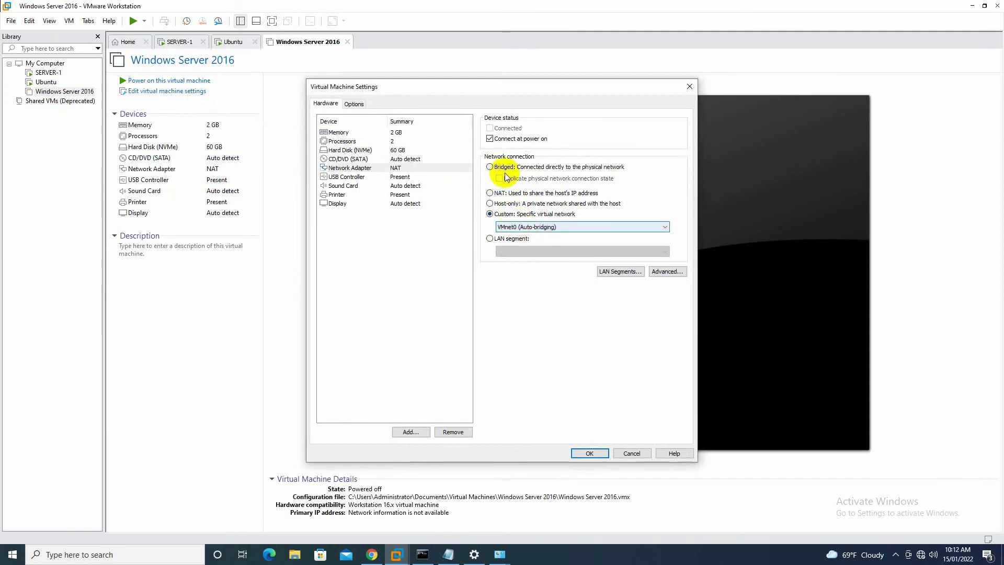
pyautogui.click(491, 194)
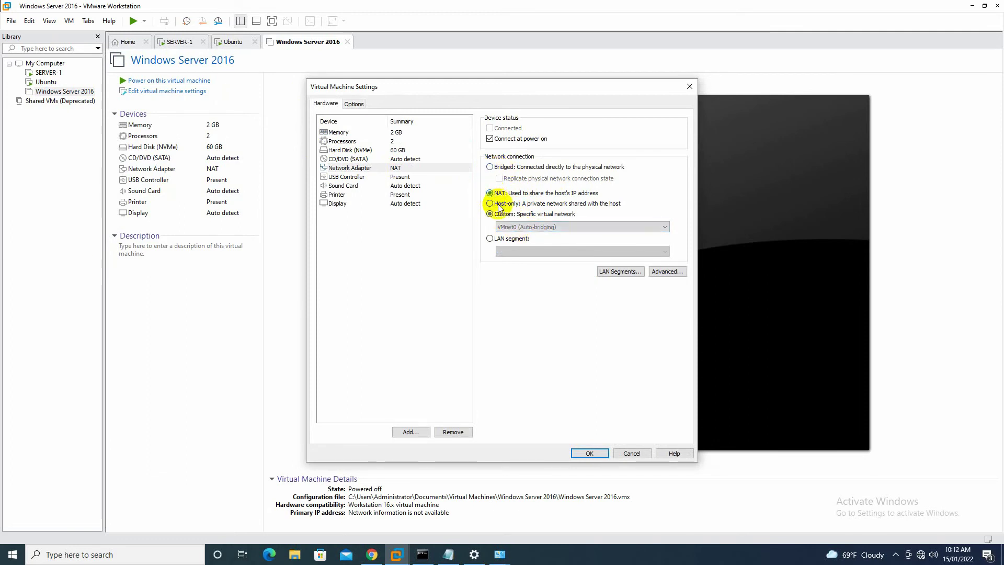
pyautogui.click(490, 215)
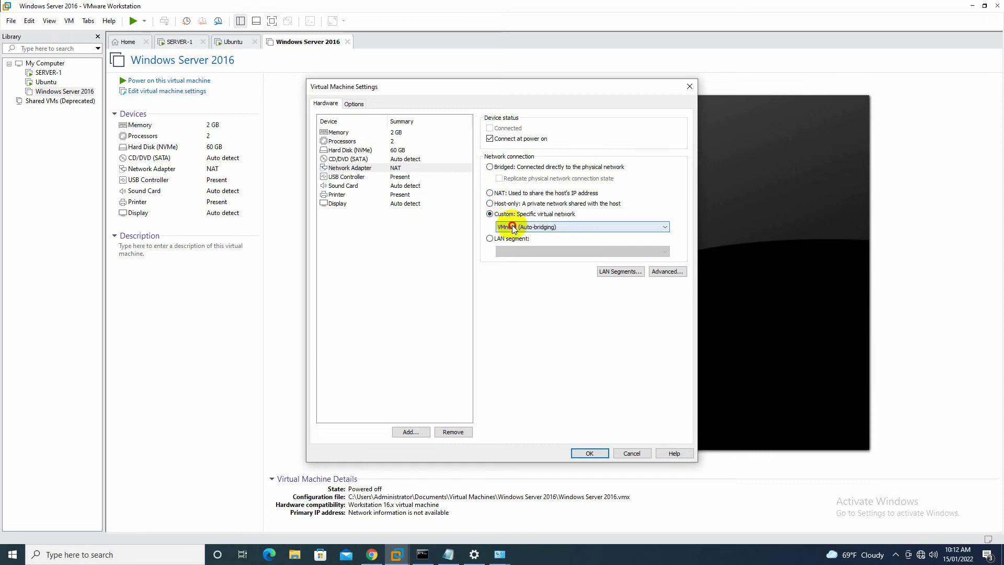
# - Check the virtual networks available to the adapter, keep VMnet0 (Auto-bridging), and accept the machine's settings
pyautogui.click(510, 227)
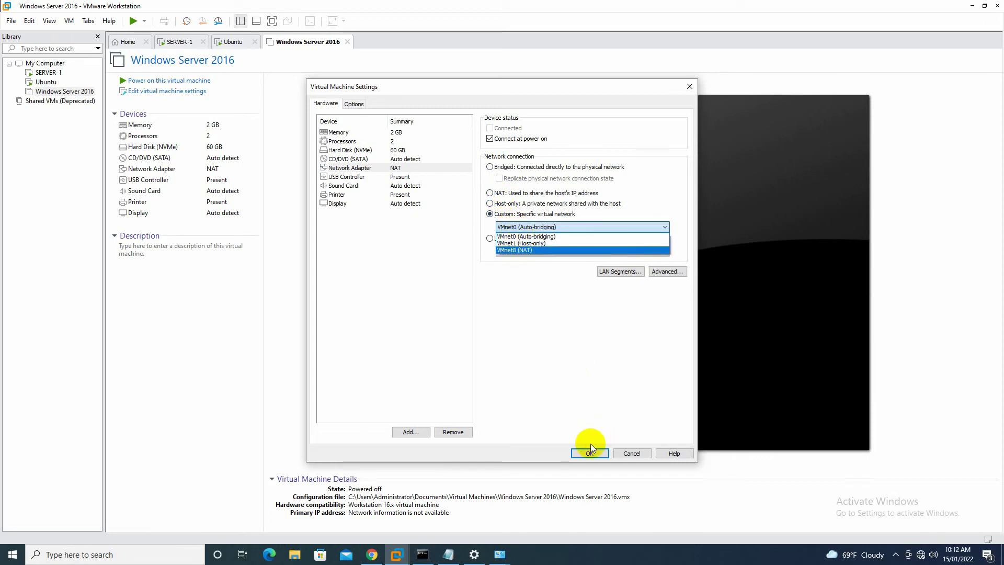
pyautogui.click(554, 275)
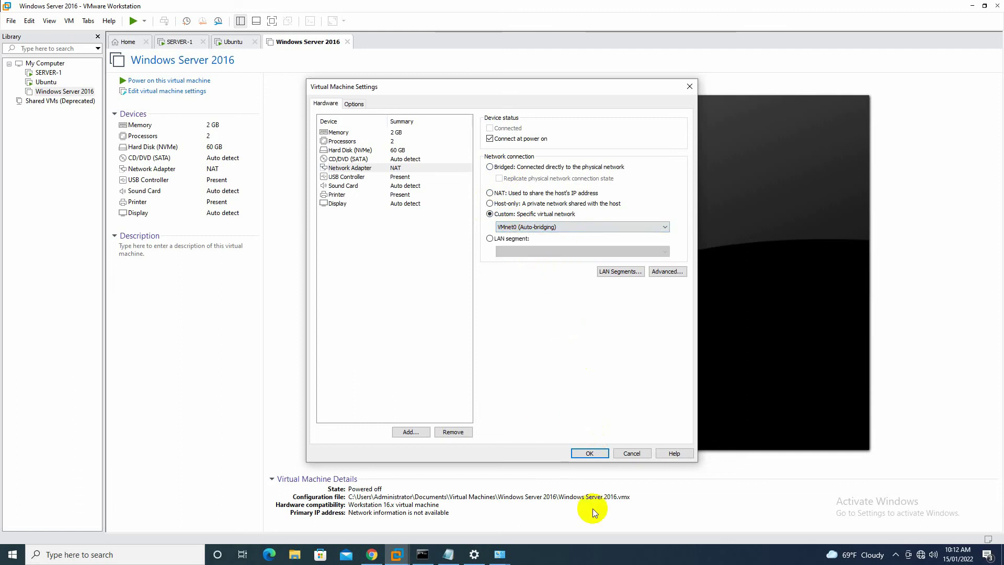
pyautogui.click(589, 453)
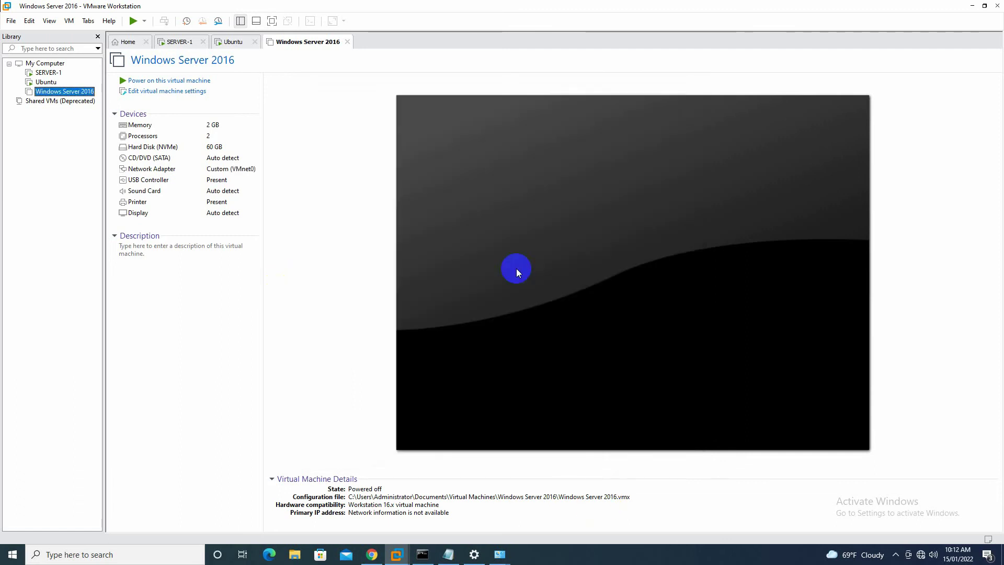
# - Minimize VMware Workstation, close the Network Bridge status and all open network windows, and refresh the desktop
pyautogui.click(972, 5)
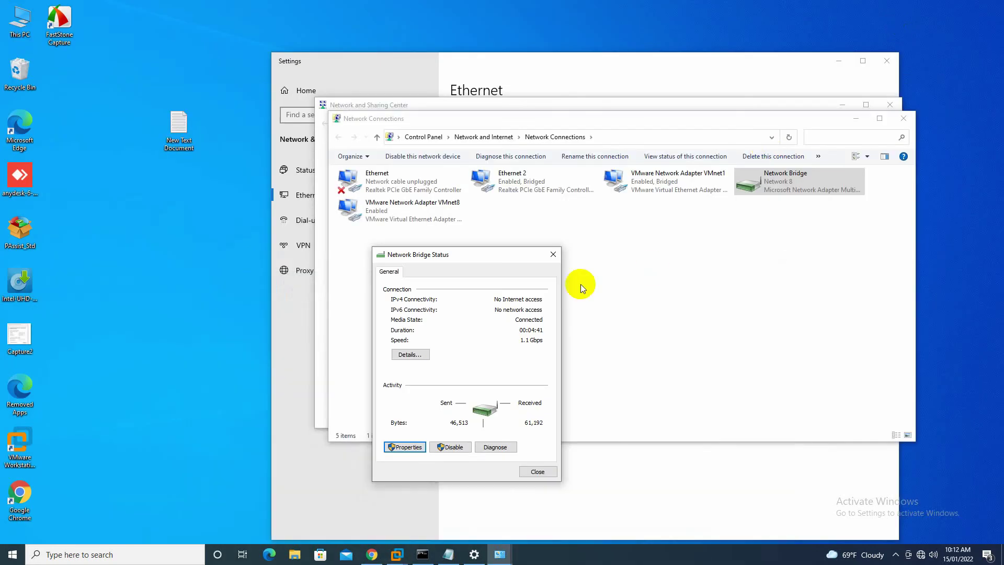
pyautogui.click(553, 254)
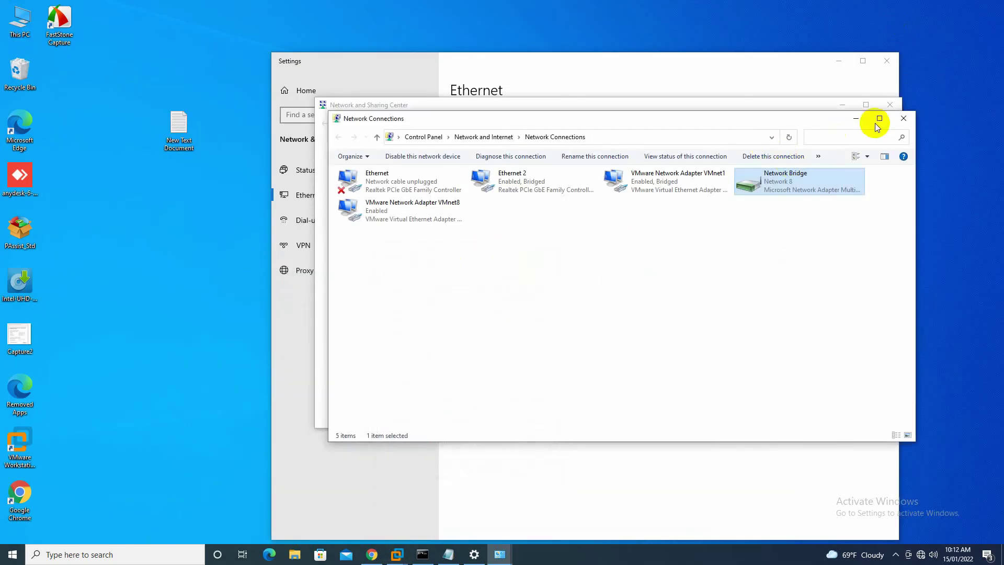
pyautogui.click(903, 118)
pyautogui.click(893, 106)
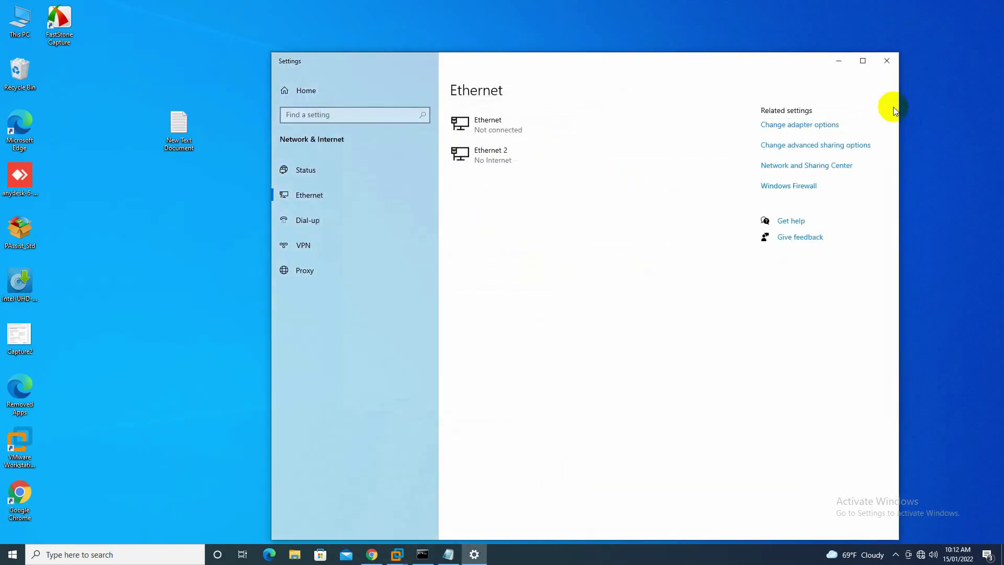
pyautogui.click(887, 60)
pyautogui.rightClick(536, 144)
pyautogui.click(566, 175)
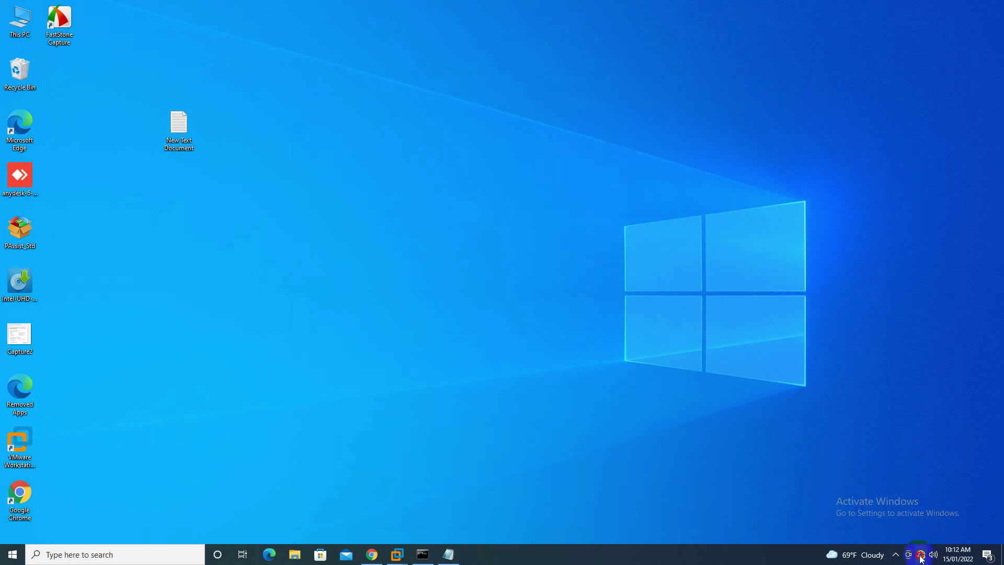
# - Reopen the host's adapter list through the Ethernet settings and Network and Sharing Center, and inspect Ethernet 2 and the Network Bridge
pyautogui.rightClick(921, 555)
pyautogui.click(910, 542)
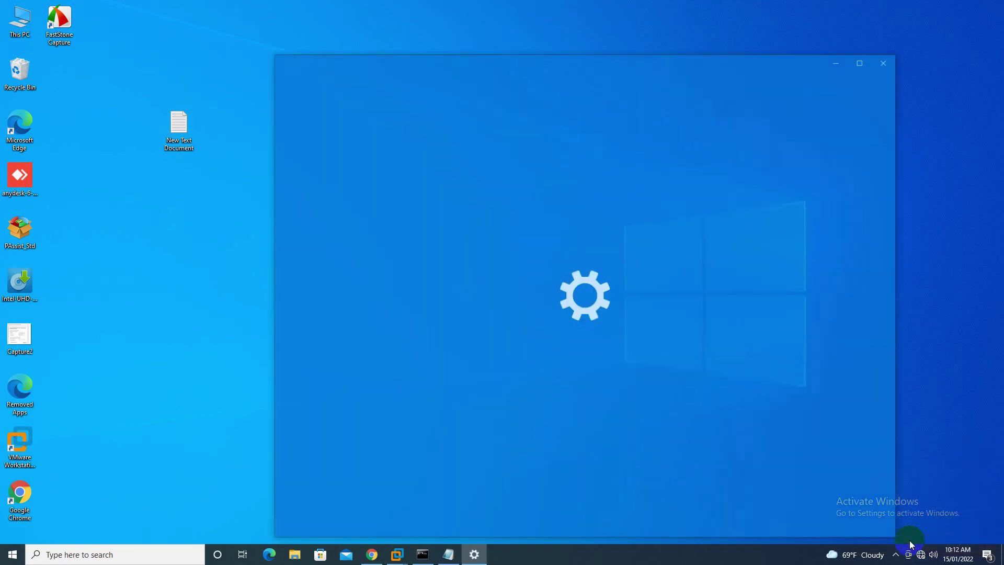
pyautogui.click(310, 197)
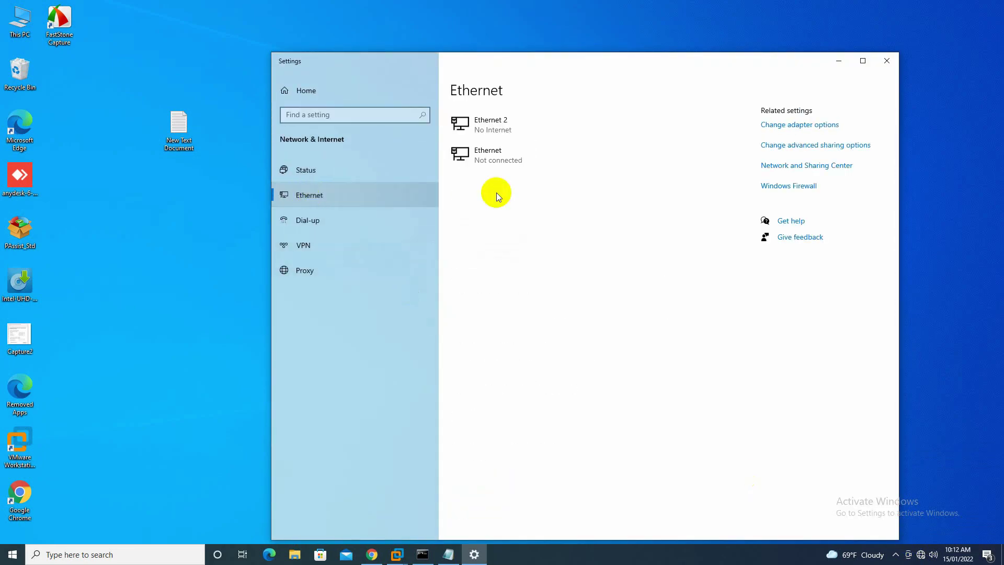
pyautogui.click(776, 167)
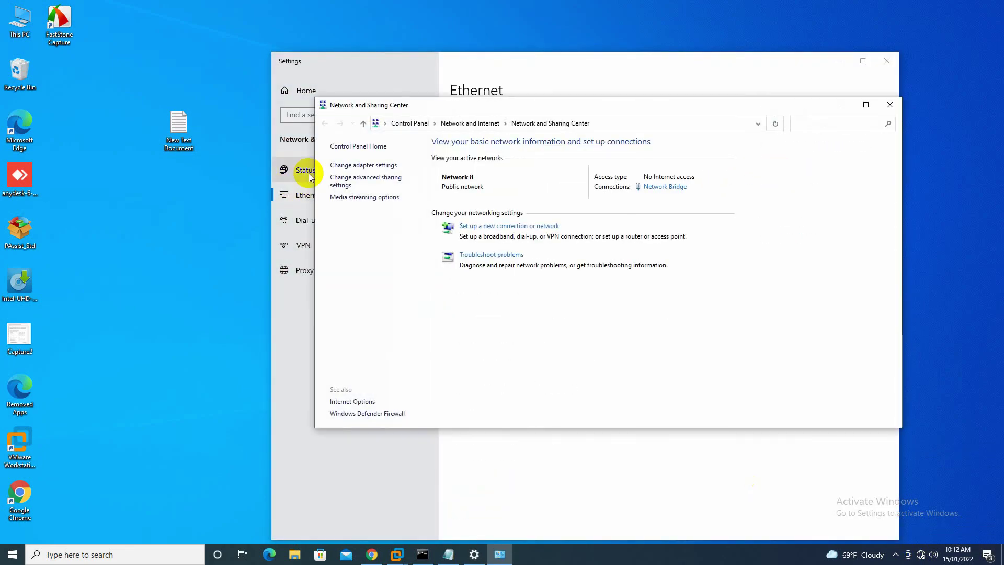
pyautogui.click(361, 164)
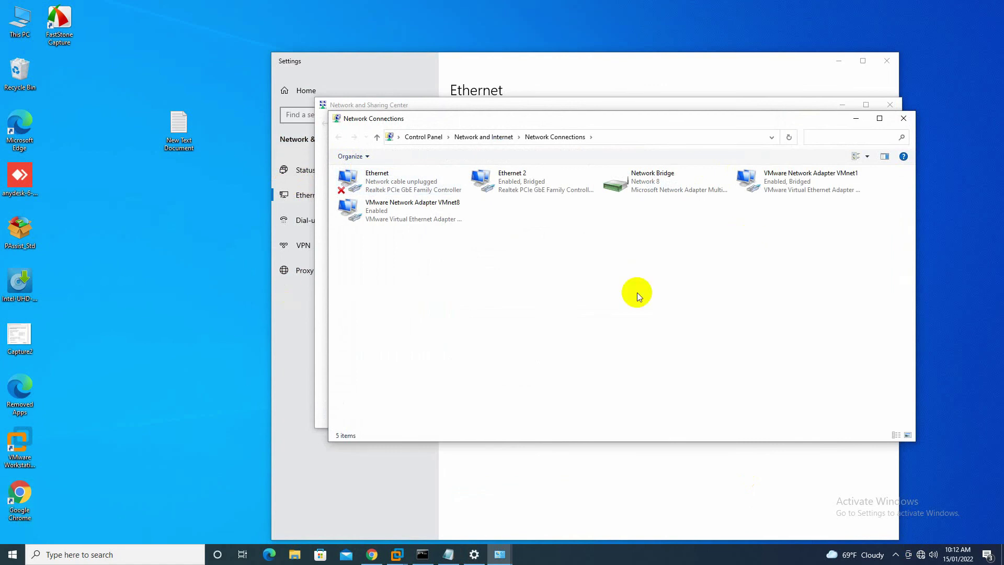
pyautogui.click(518, 187)
pyautogui.click(633, 185)
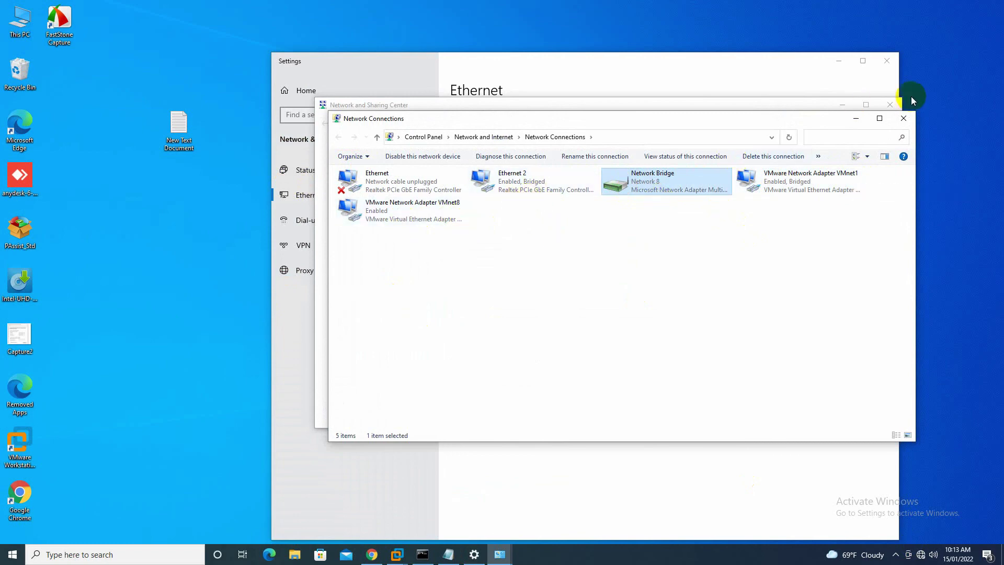
# - Close the Network Connections, Network and Sharing Center and Settings windows, and refresh the desktop
pyautogui.click(906, 120)
pyautogui.click(889, 105)
pyautogui.click(887, 60)
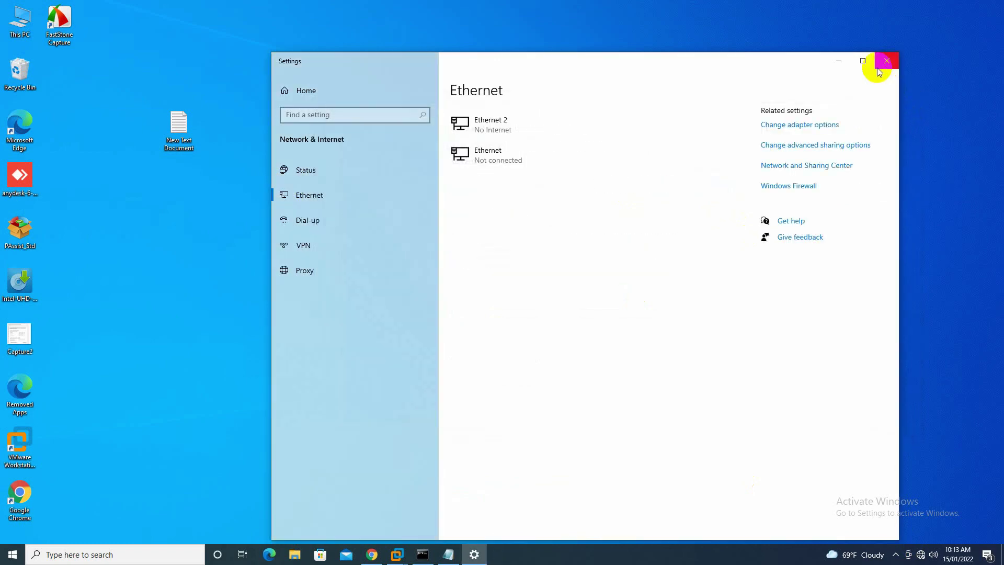
pyautogui.rightClick(418, 143)
pyautogui.click(442, 169)
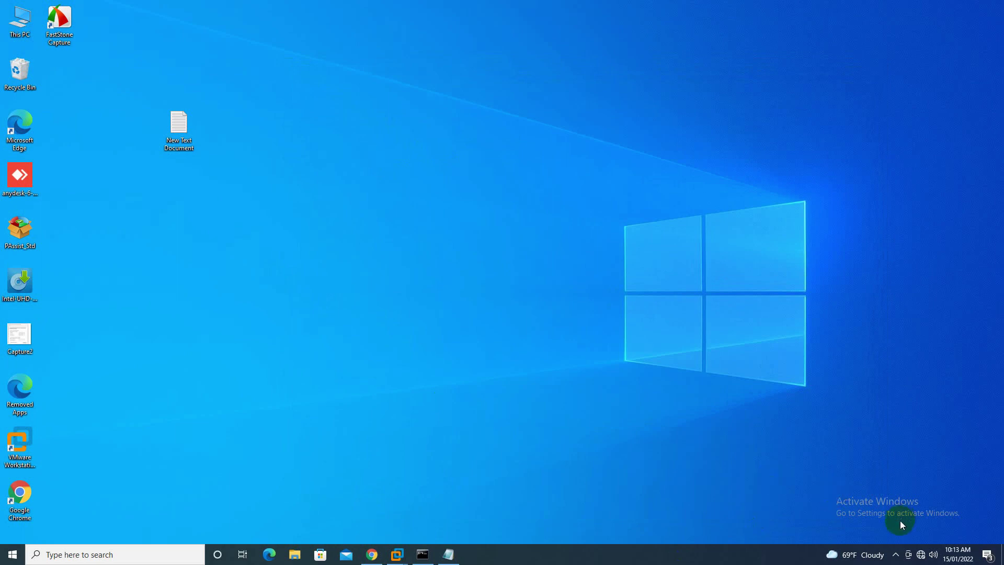
pyautogui.click(896, 554)
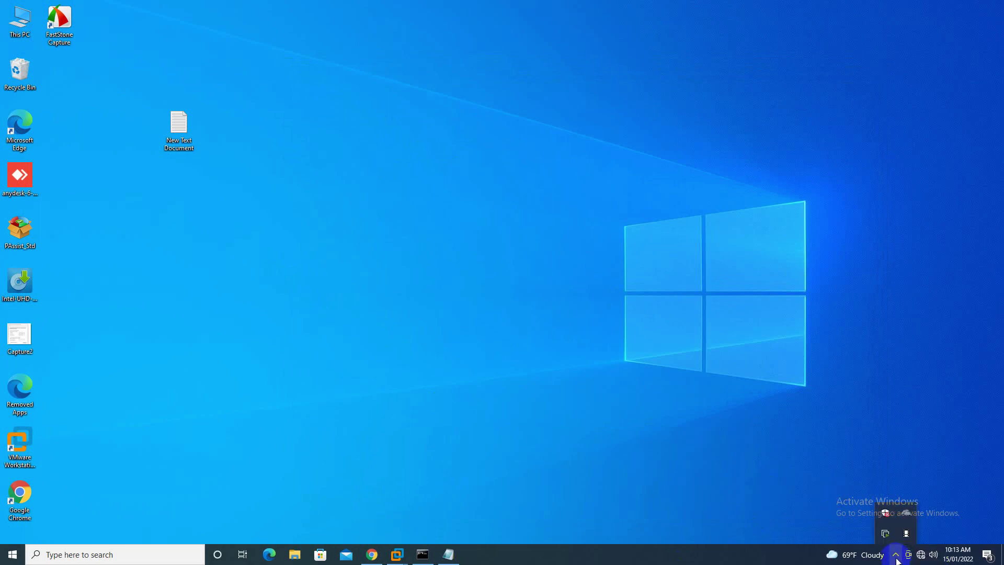
pyautogui.rightClick(906, 538)
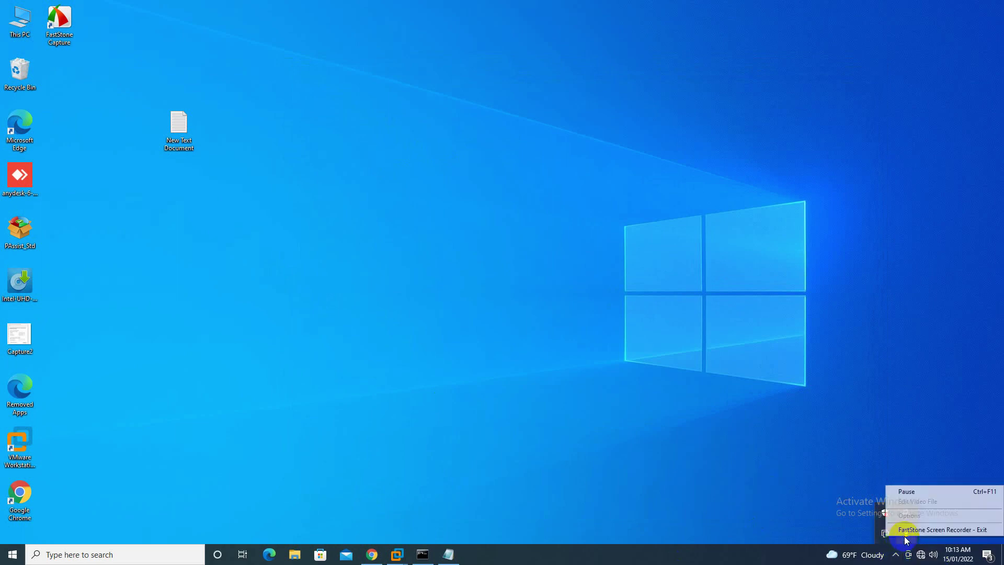
pyautogui.click(908, 502)
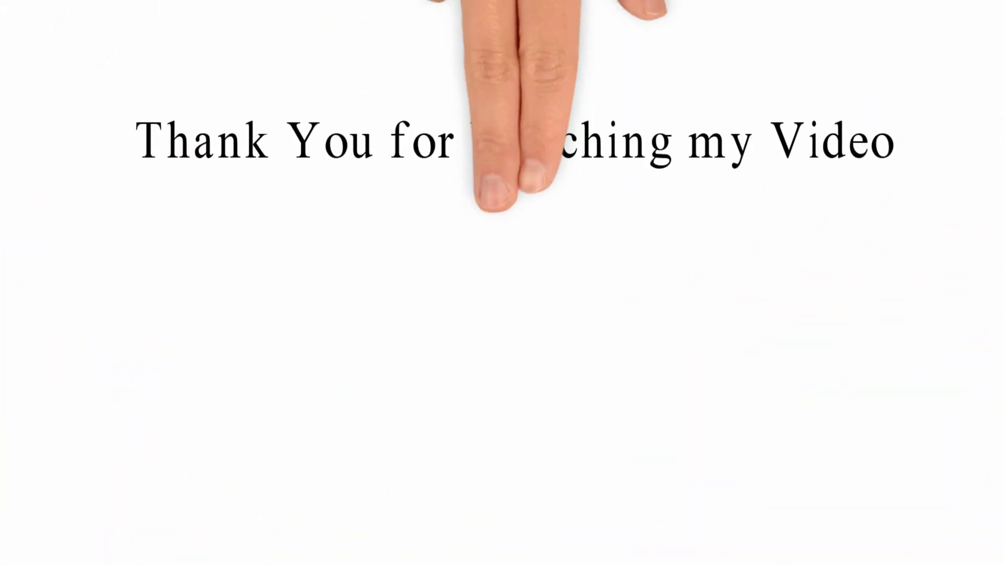